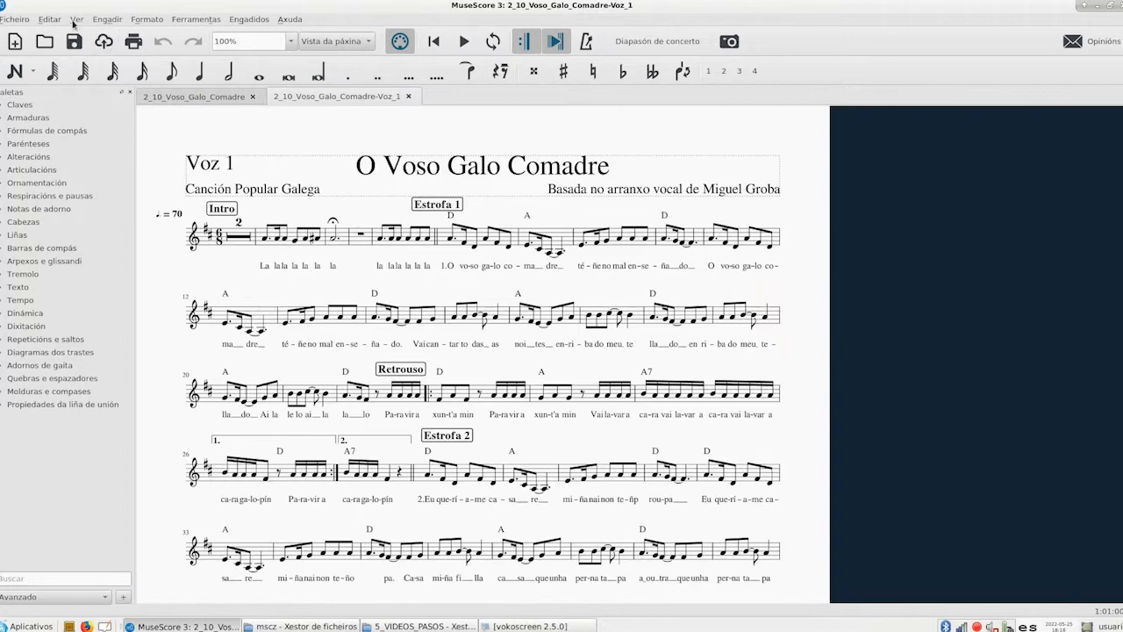
Add a Batería from the unpitched percussion instruments to the Voz 1 score's instrument list
{"action": "left_click", "coordinate": [55, 19]}
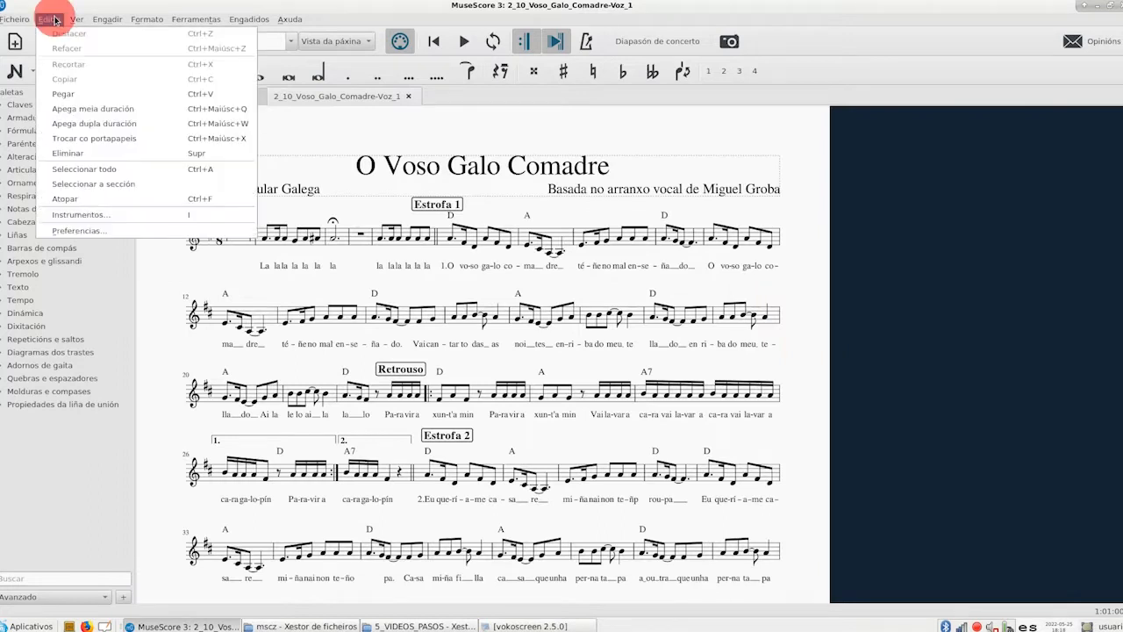
{"action": "left_click", "coordinate": [105, 217]}
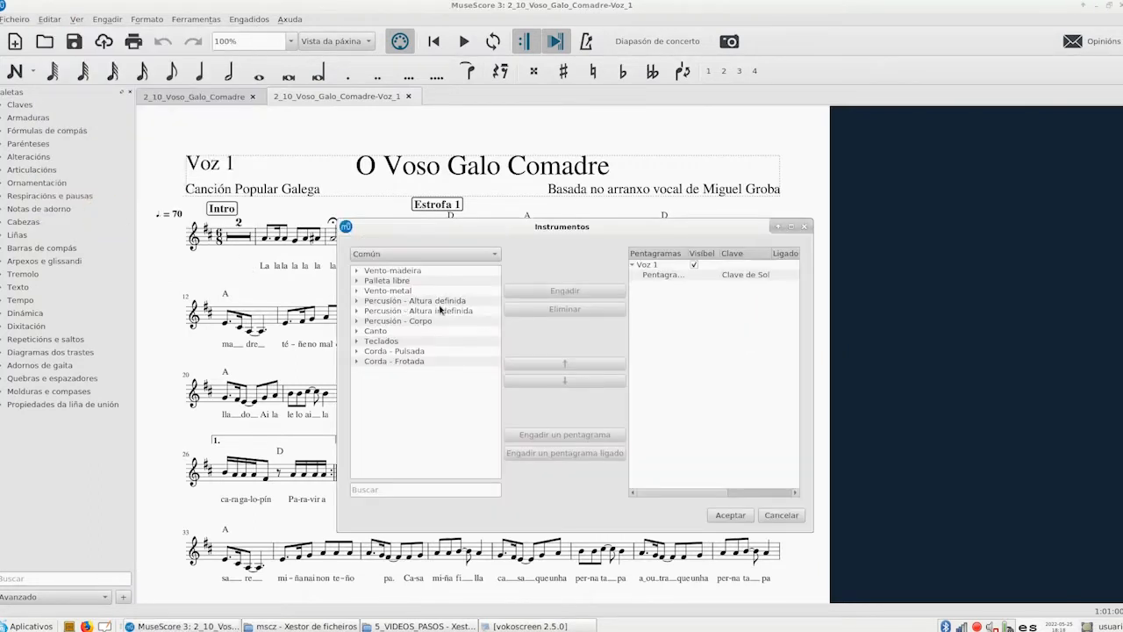
{"action": "left_click", "coordinate": [372, 312]}
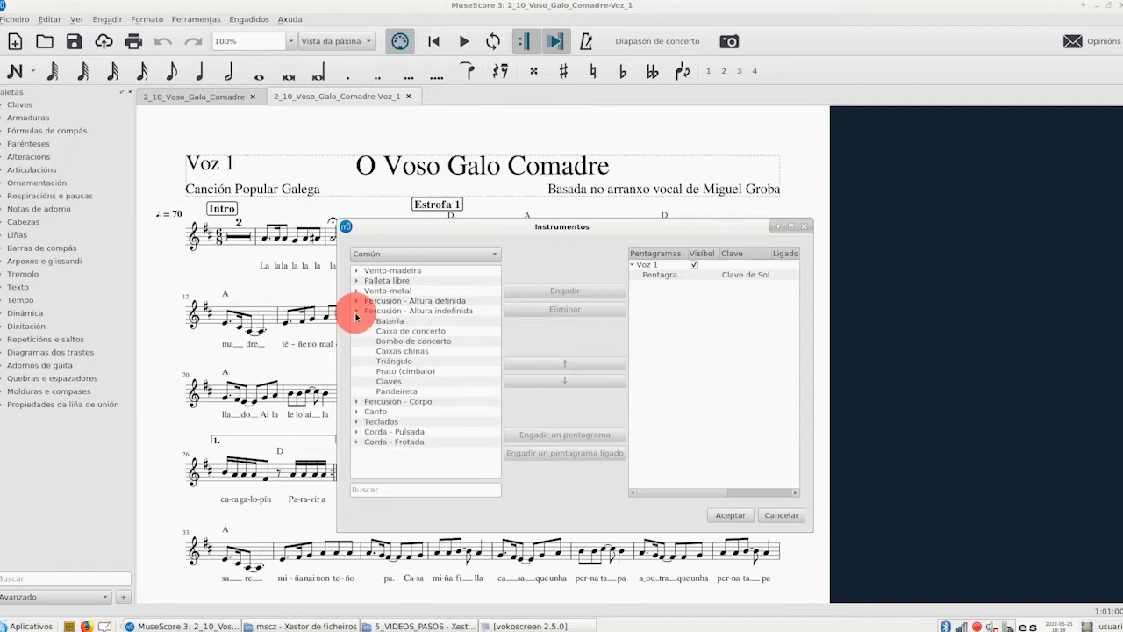
{"action": "left_click", "coordinate": [387, 321]}
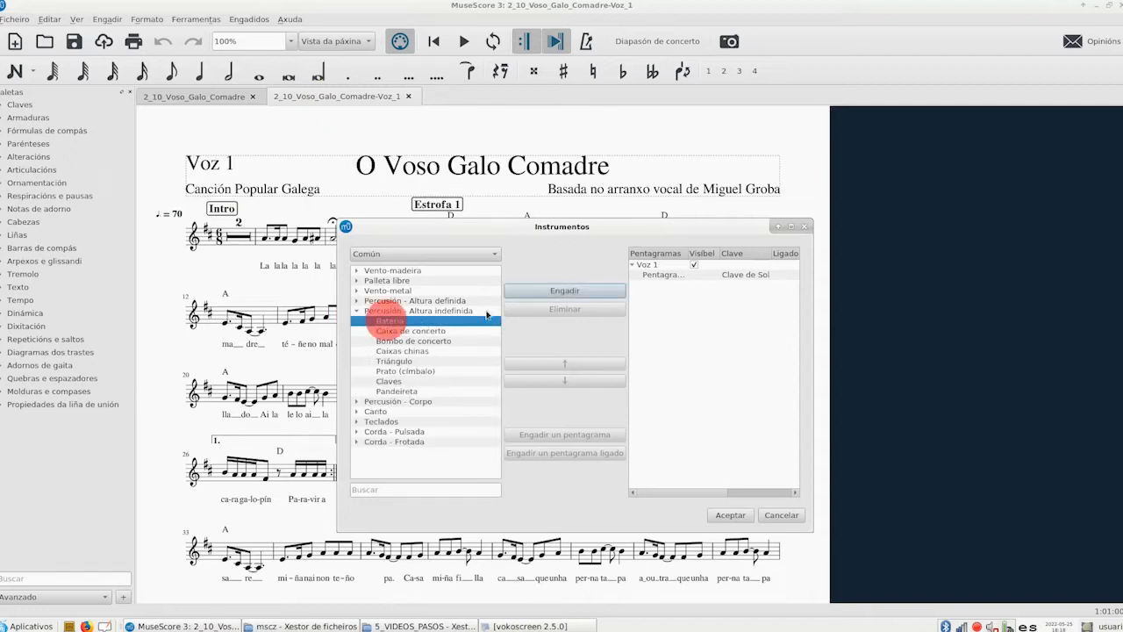
{"action": "left_click", "coordinate": [556, 293]}
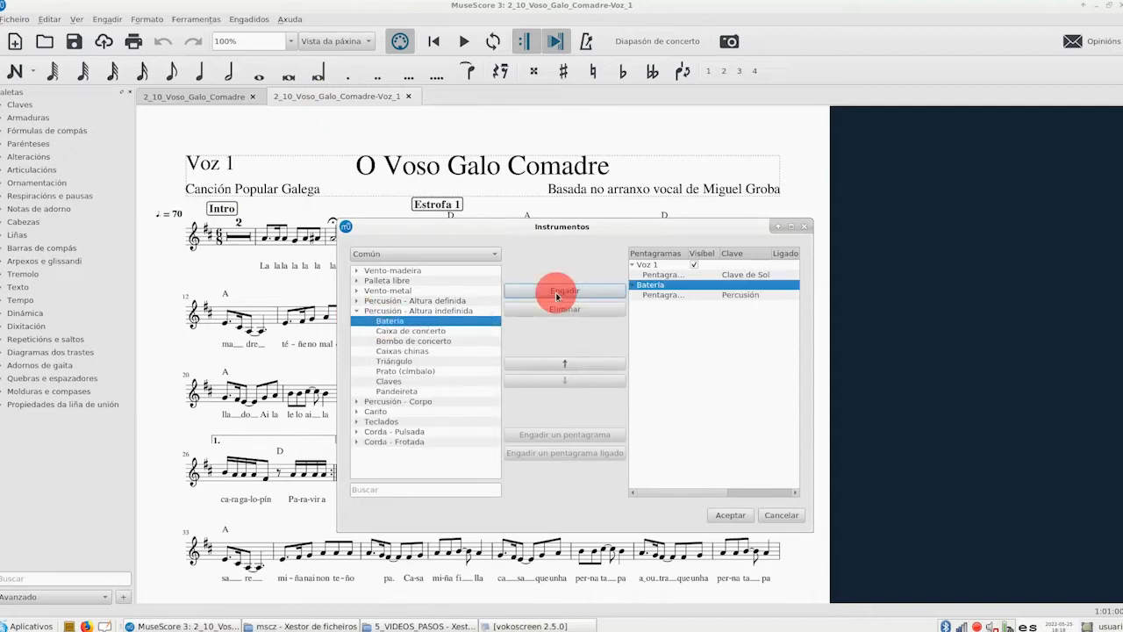
Add a Pandeireta to the score and move it above the Batería, accepting the instrument changes
{"action": "left_click", "coordinate": [397, 392]}
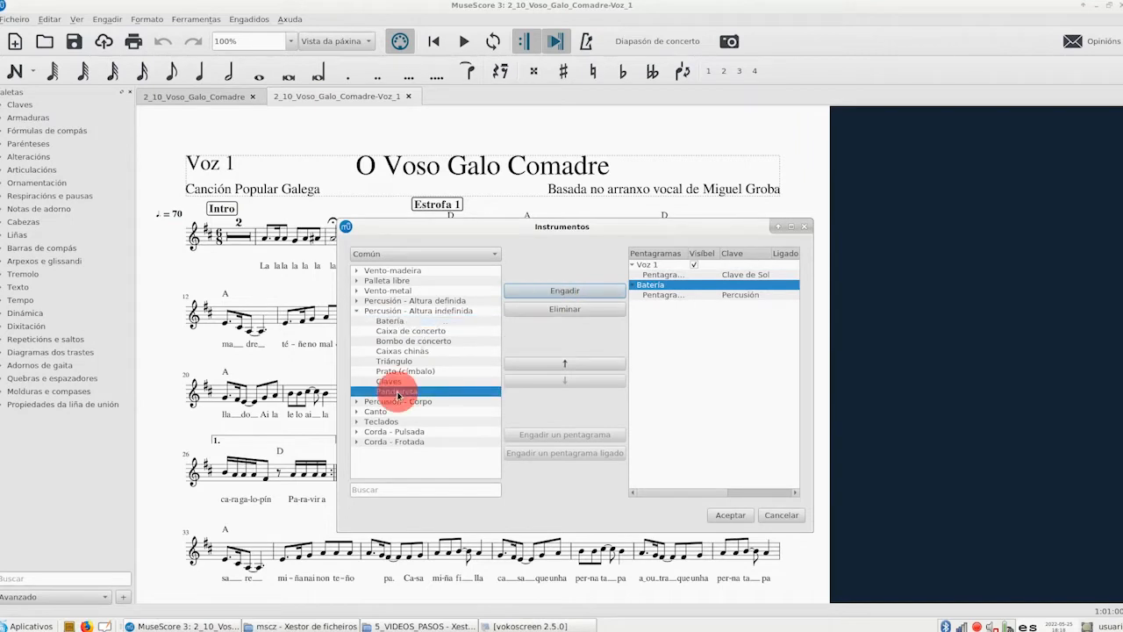
{"action": "left_click", "coordinate": [570, 293]}
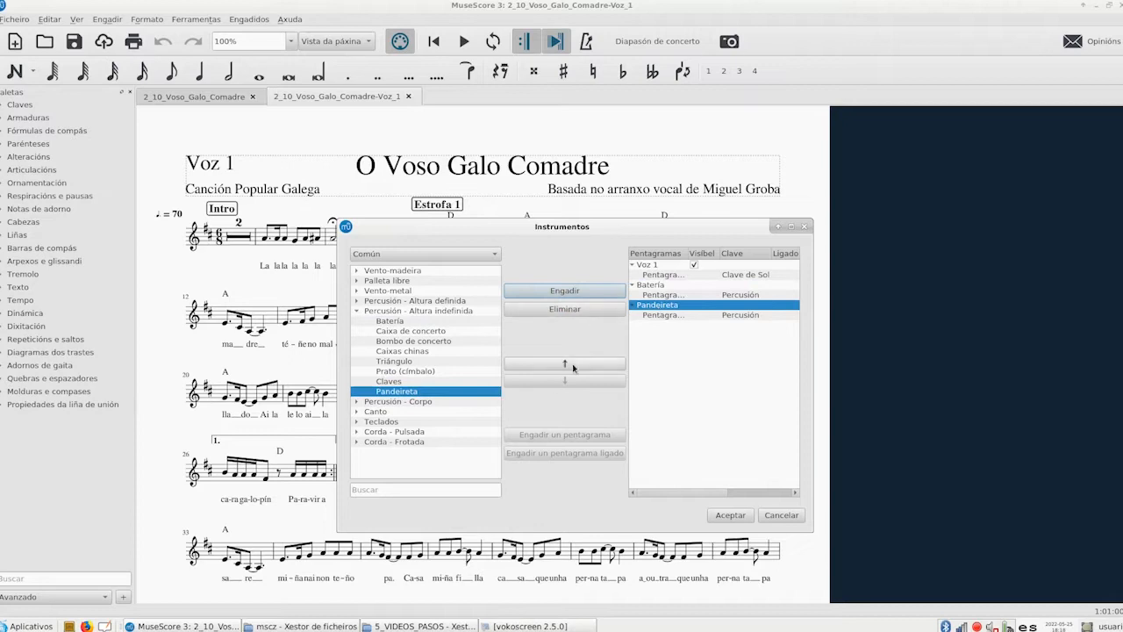
{"action": "left_click", "coordinate": [569, 362]}
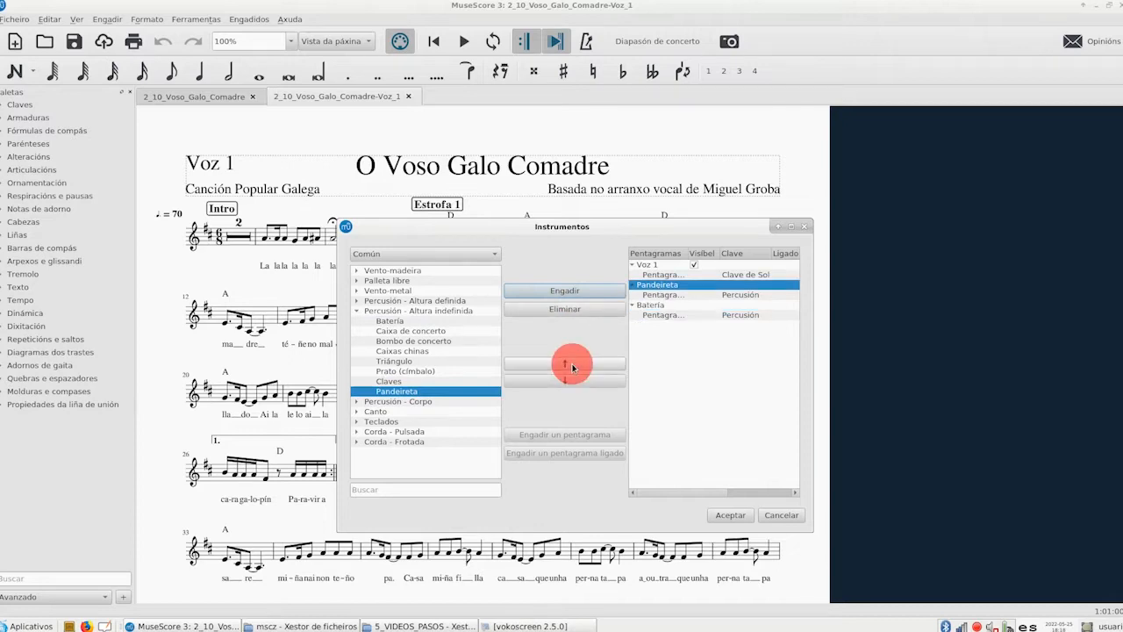
{"action": "left_click", "coordinate": [730, 515]}
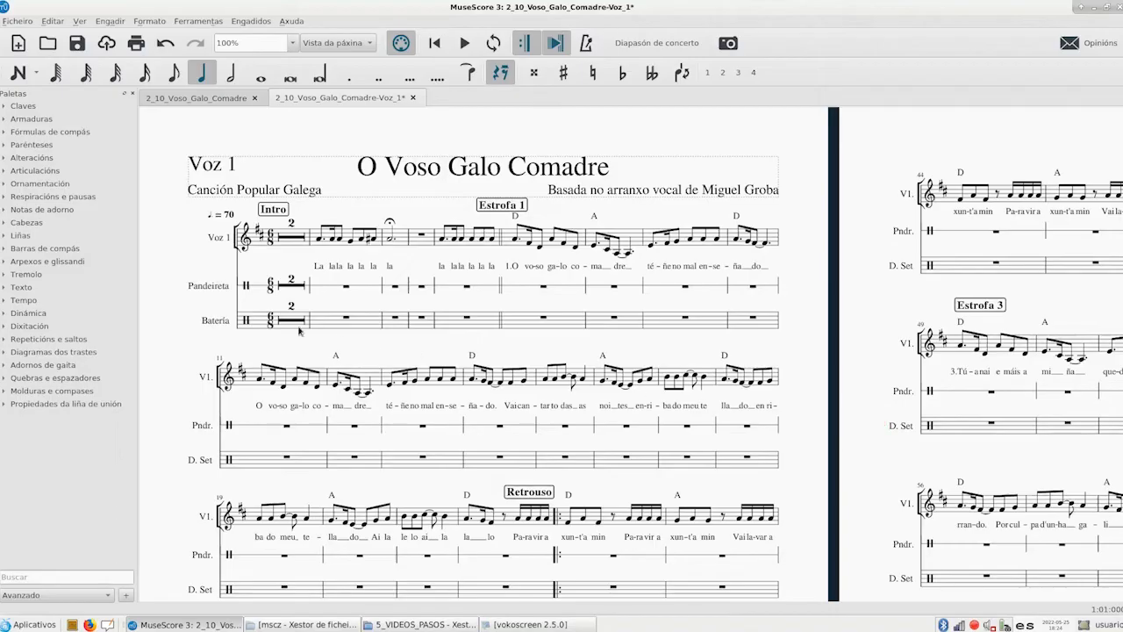
Check the Pandeiro rhythm in the full score, and enter a dotted eighth note at the start of the Voz 1 score's Pandeireta staff
{"action": "left_click", "coordinate": [177, 99]}
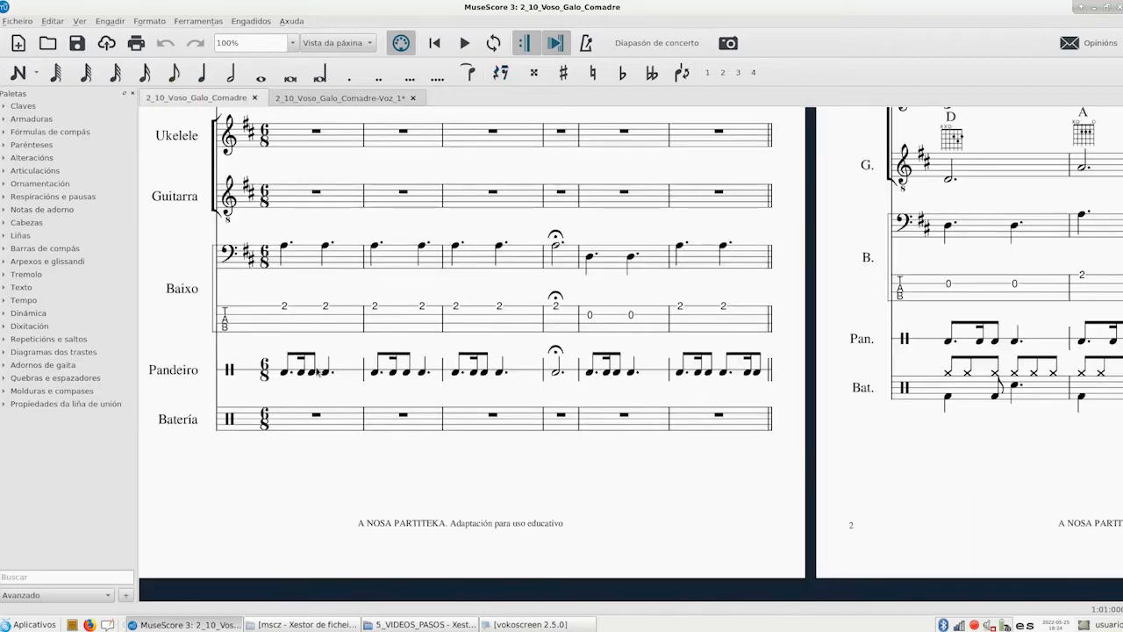
{"action": "left_click", "coordinate": [332, 100]}
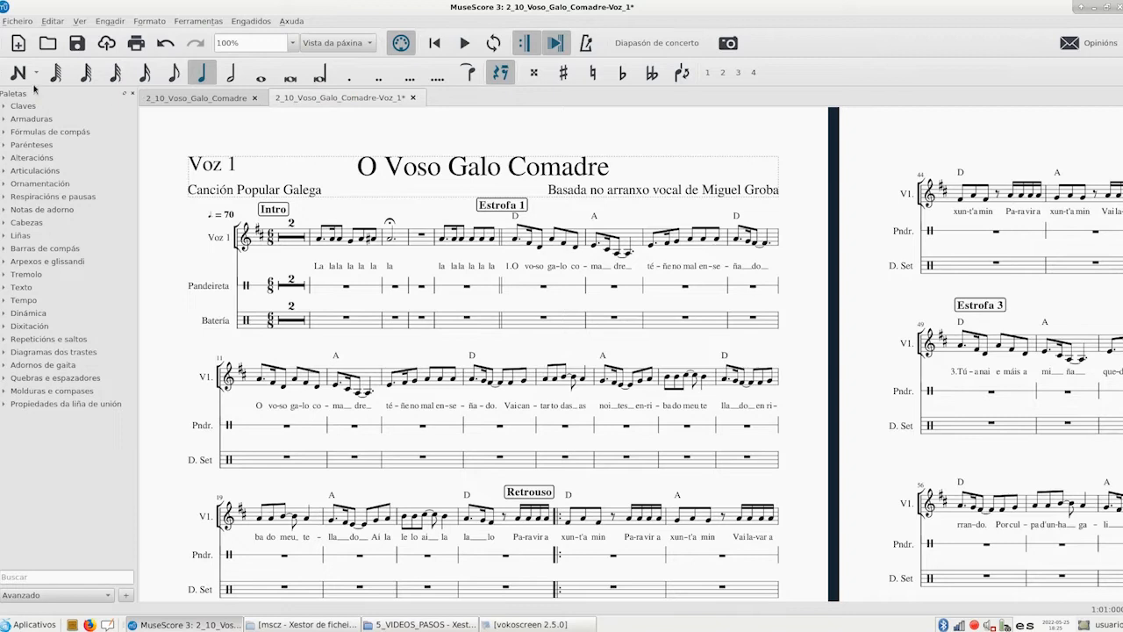
{"action": "left_click", "coordinate": [290, 282]}
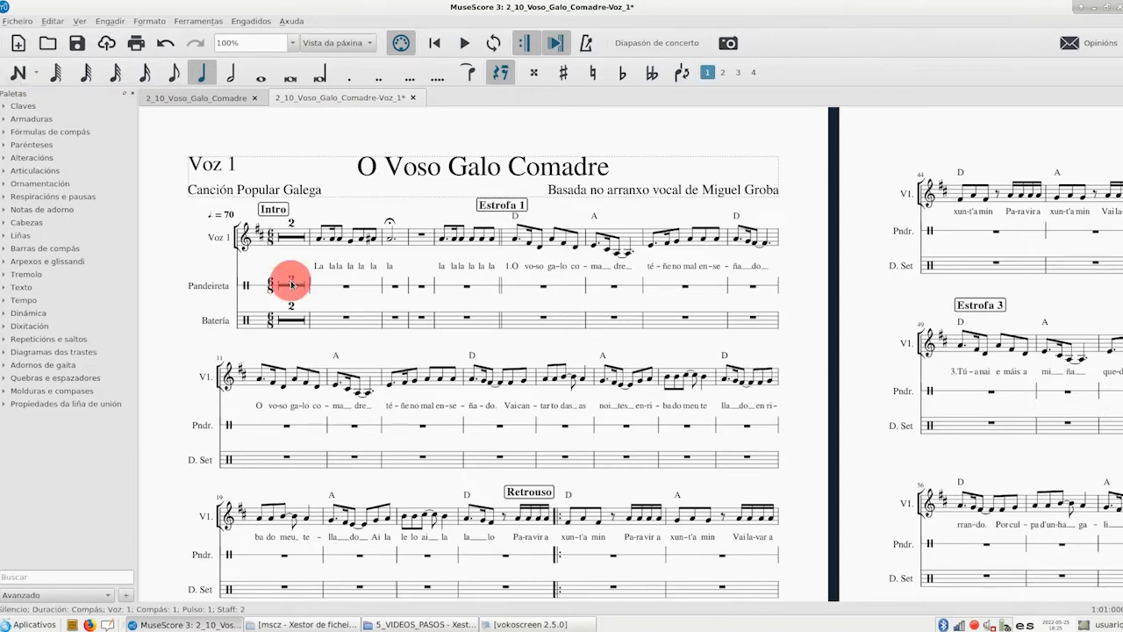
{"action": "left_click", "coordinate": [17, 74]}
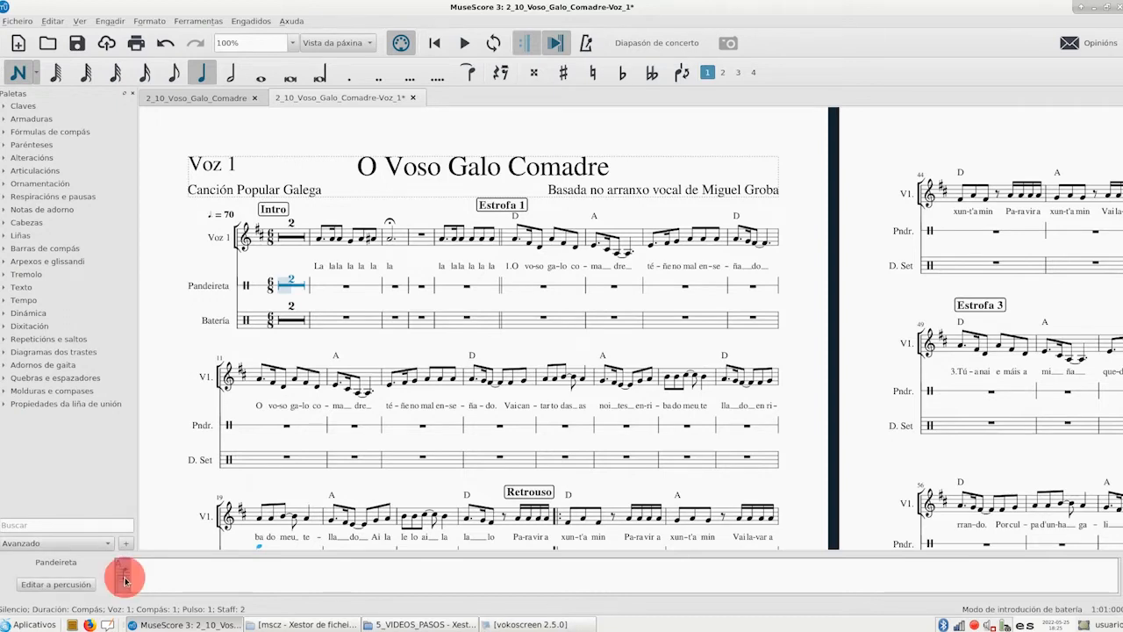
{"action": "left_click", "coordinate": [174, 72]}
{"action": "left_click", "coordinate": [350, 74]}
{"action": "left_click", "coordinate": [279, 289]}
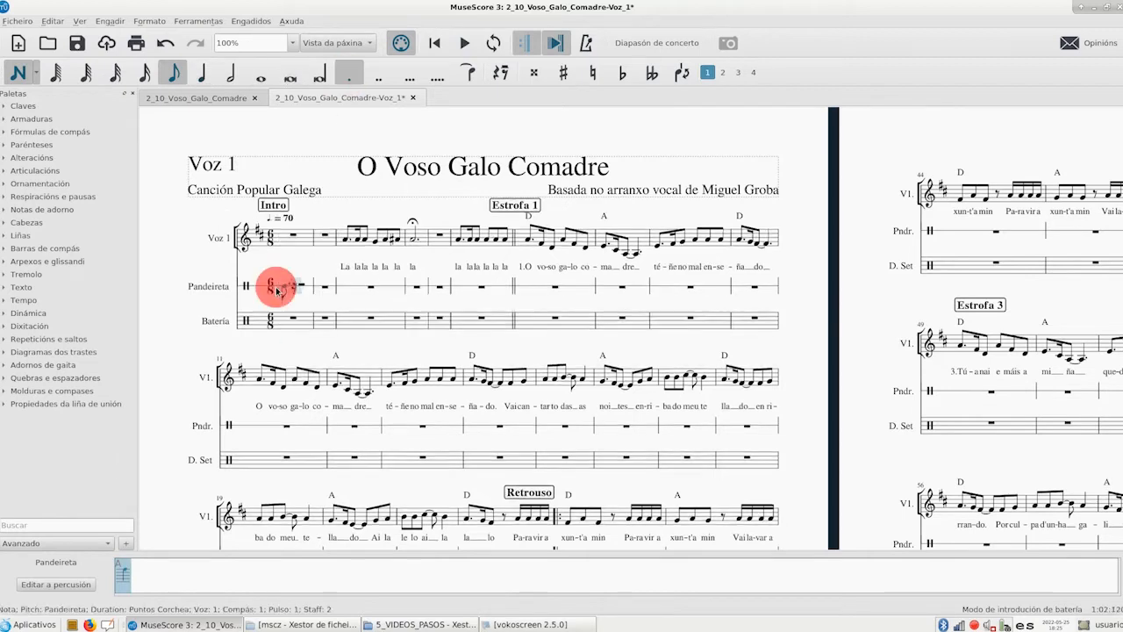
Add a sixteenth note and an eighth note after the dotted eighth in the Pandeireta's first measure, and leave note input
{"action": "left_click", "coordinate": [145, 73]}
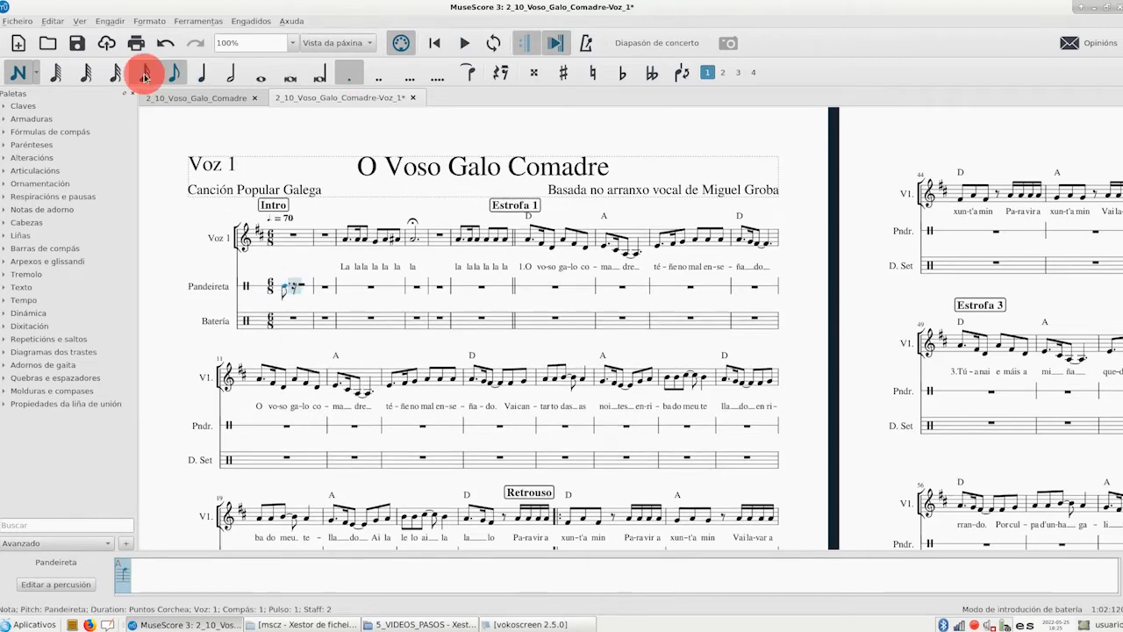
{"action": "left_click", "coordinate": [290, 290]}
{"action": "left_click", "coordinate": [173, 74]}
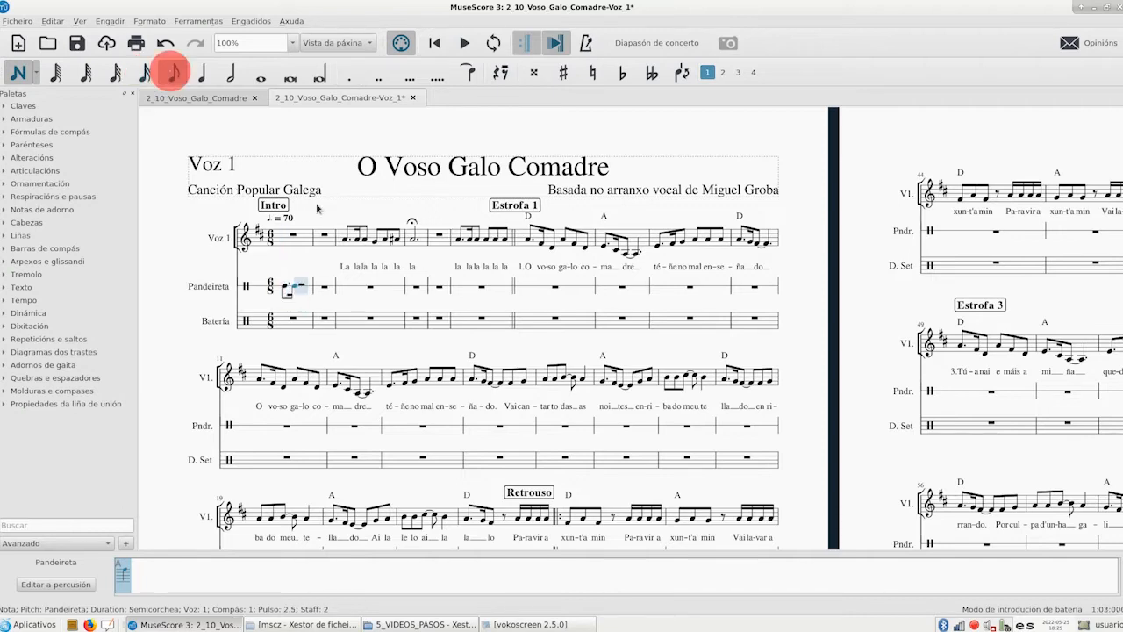
{"action": "left_click", "coordinate": [304, 290]}
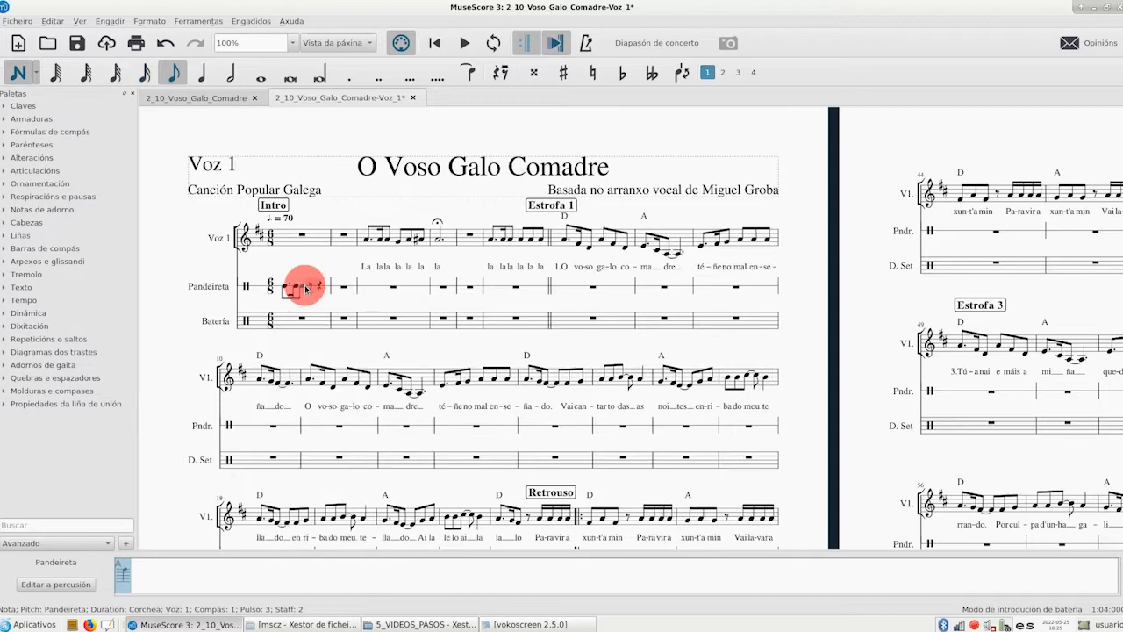
{"action": "left_click", "coordinate": [19, 74]}
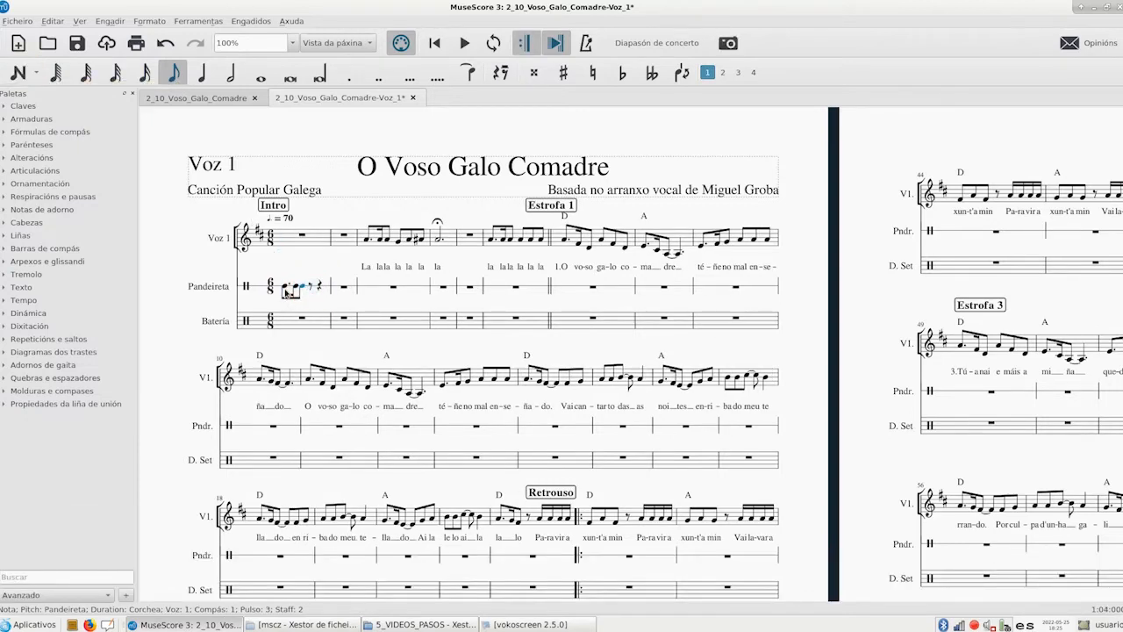
Copy the three-note Pandeireta group and paste it into the second half of the first measure
{"action": "left_click", "coordinate": [285, 290]}
{"action": "left_click", "coordinate": [306, 290], "text": "shift"}
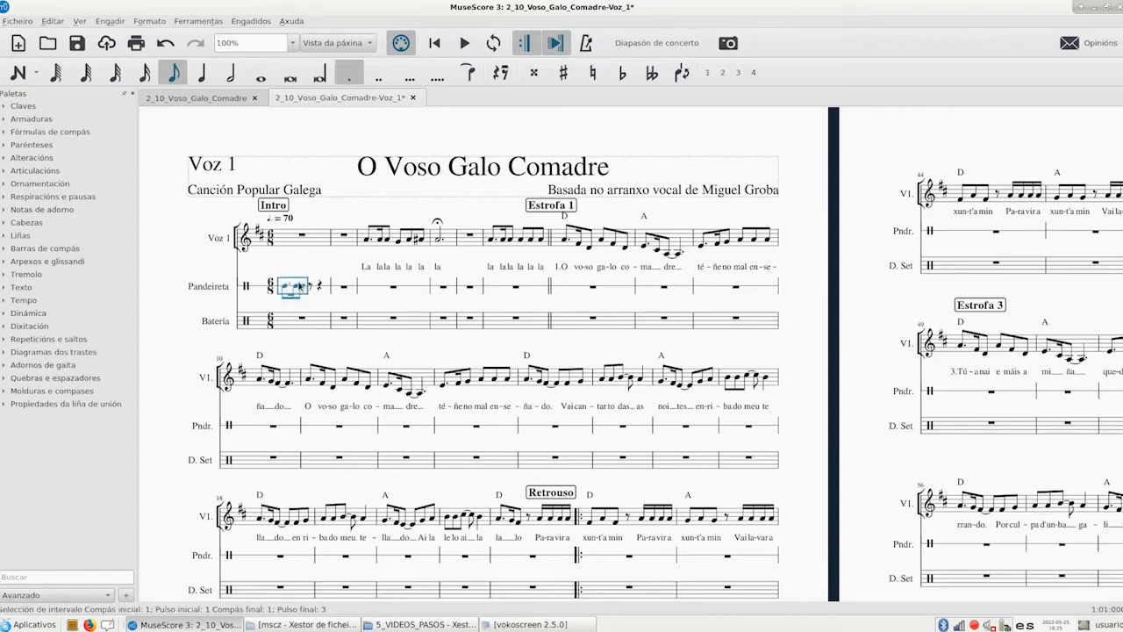
{"action": "right_click", "coordinate": [300, 286]}
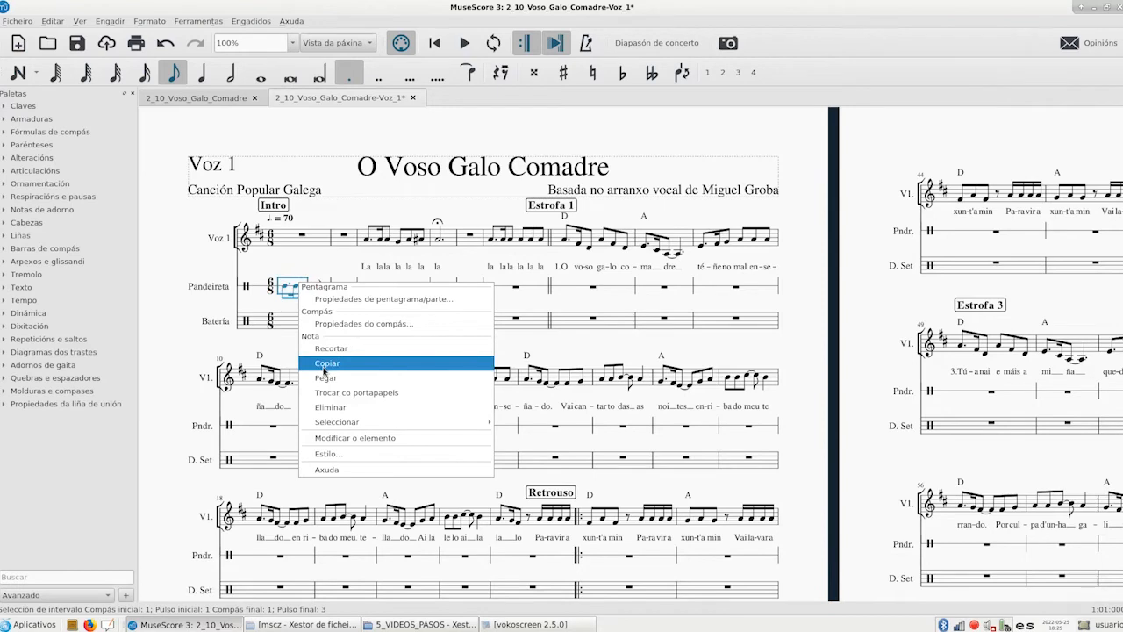
{"action": "left_click", "coordinate": [324, 367]}
{"action": "left_click", "coordinate": [311, 291]}
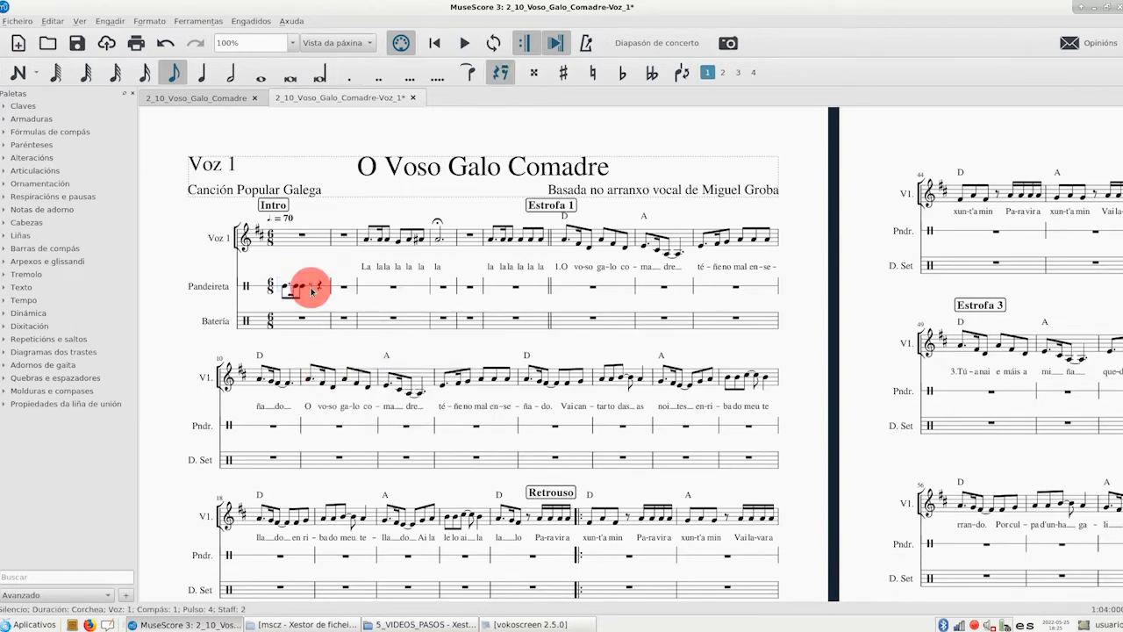
{"action": "right_click", "coordinate": [311, 291]}
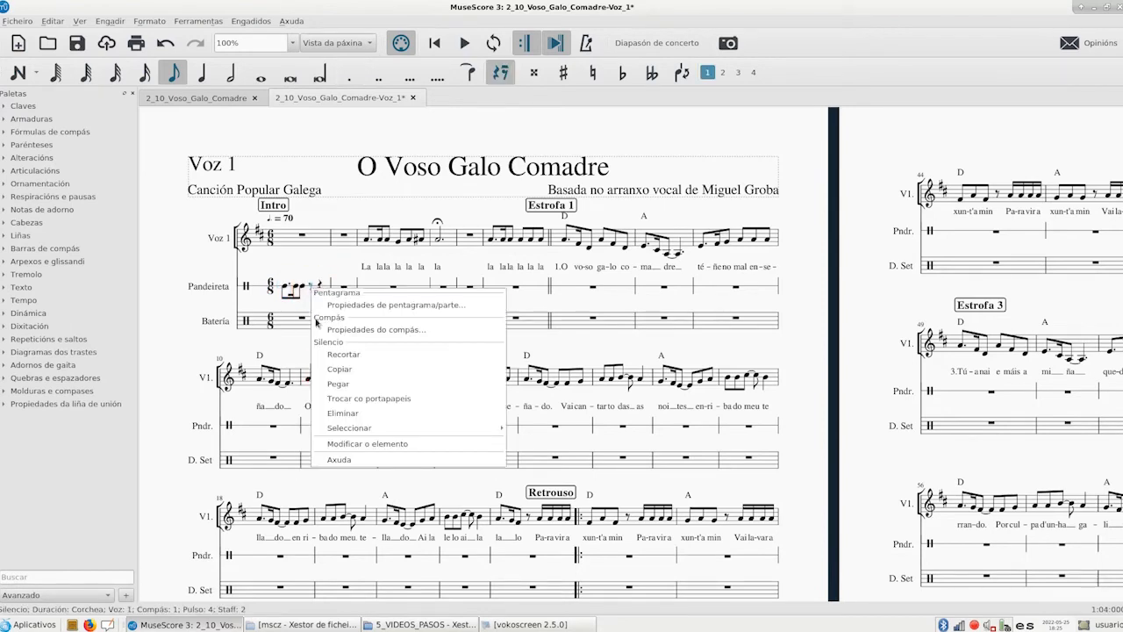
{"action": "left_click", "coordinate": [335, 384]}
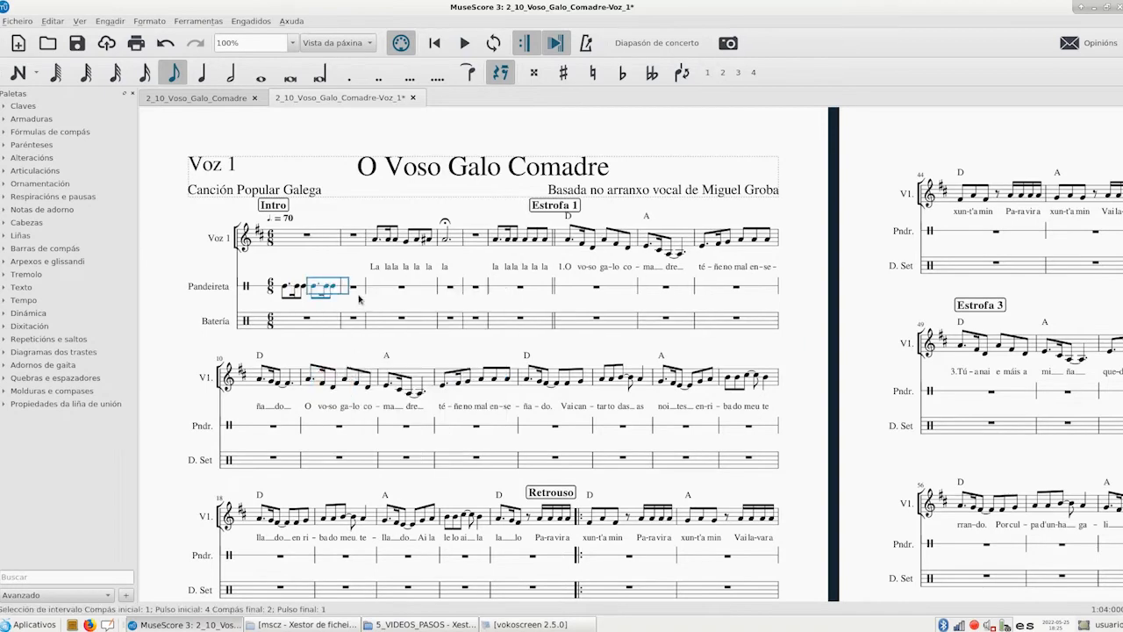
Copy the Pandeireta's complete first measure and paste it into measure 2
{"action": "scroll", "coordinate": [361, 280], "scroll_direction": "up", "scroll_amount": 1}
{"action": "scroll", "coordinate": [360, 281], "scroll_direction": "up", "scroll_amount": 5}
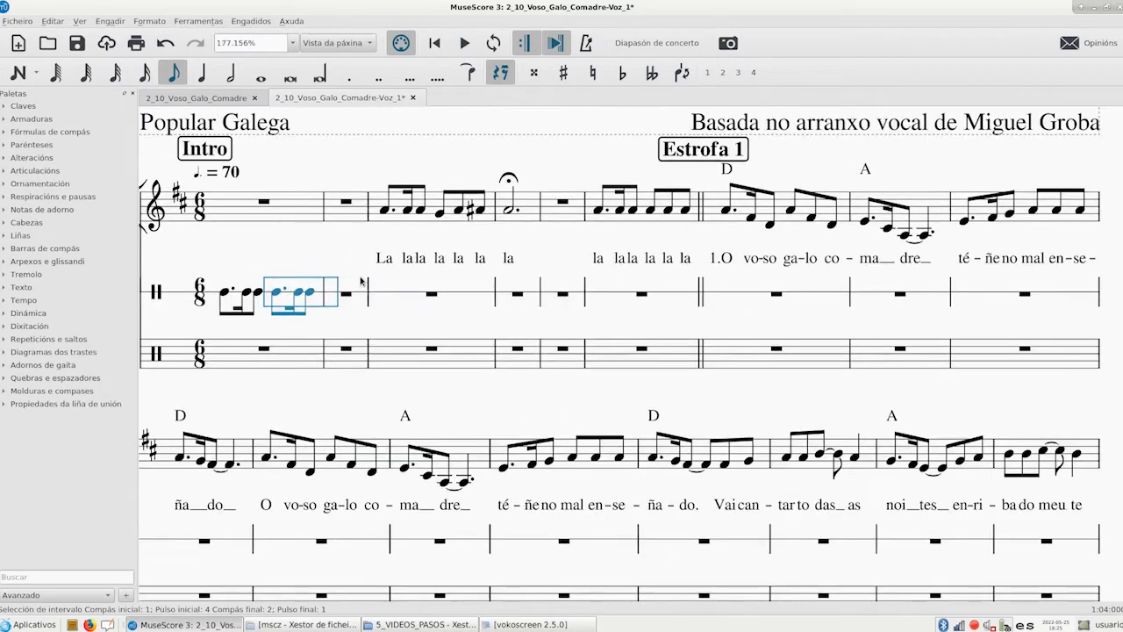
{"action": "left_click", "coordinate": [225, 342]}
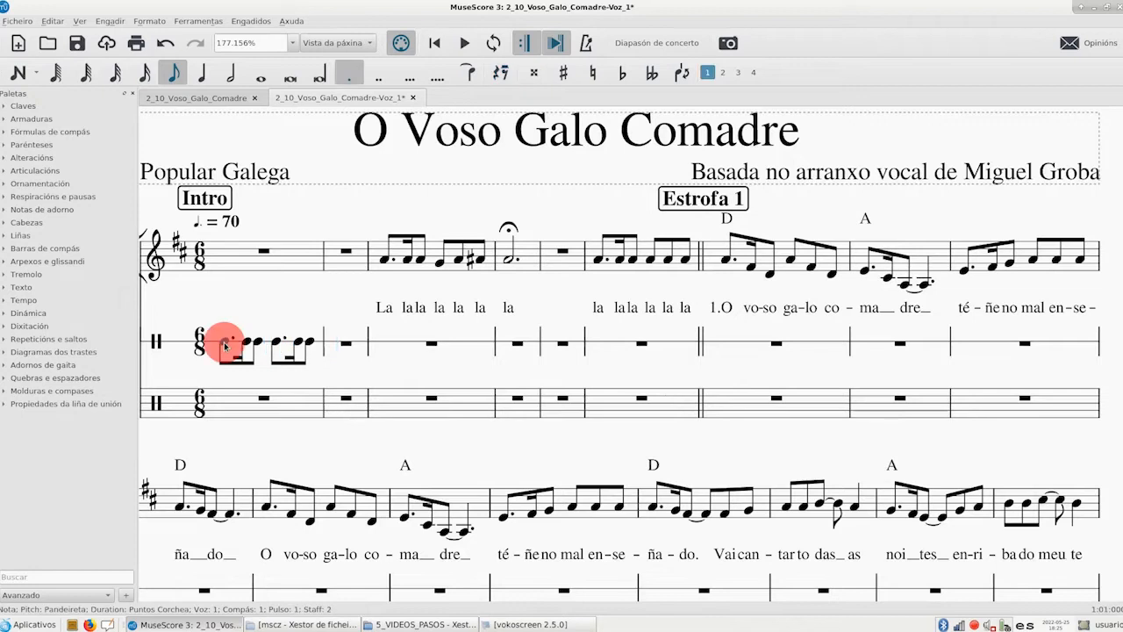
{"action": "left_click", "coordinate": [311, 344], "text": "shift"}
{"action": "right_click", "coordinate": [311, 342]}
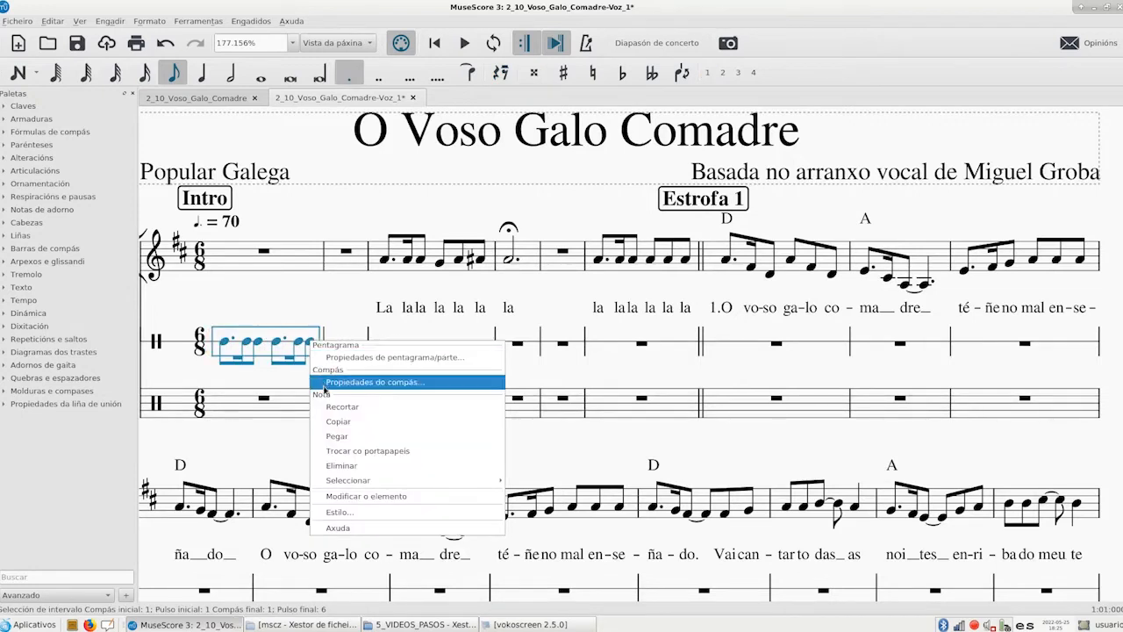
{"action": "left_click", "coordinate": [334, 420]}
{"action": "left_click", "coordinate": [343, 342]}
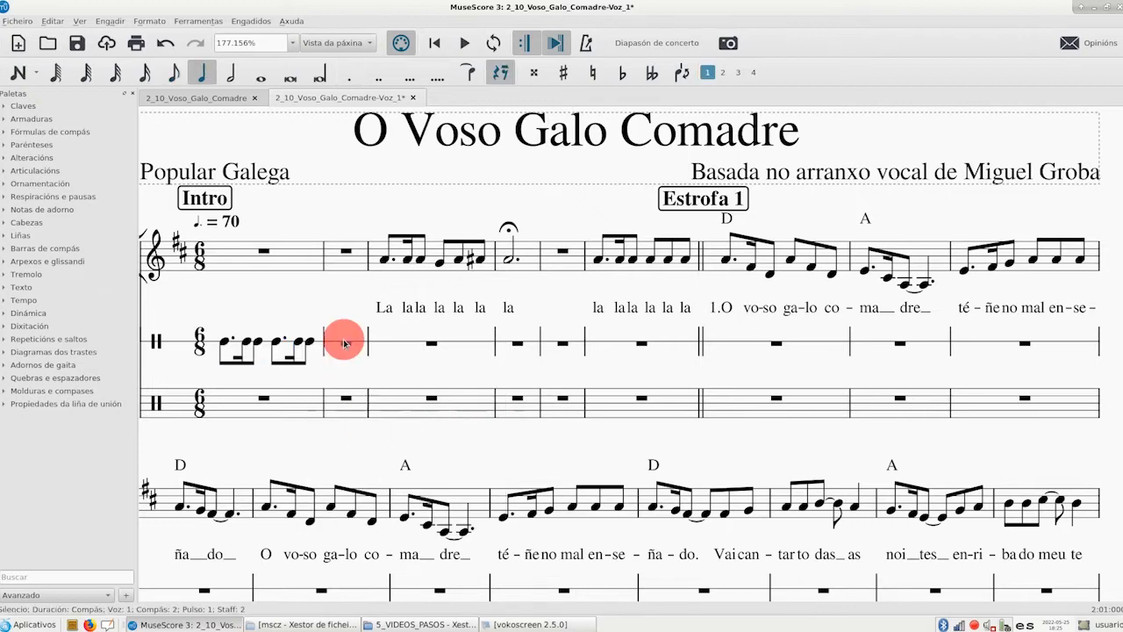
{"action": "right_click", "coordinate": [343, 342]}
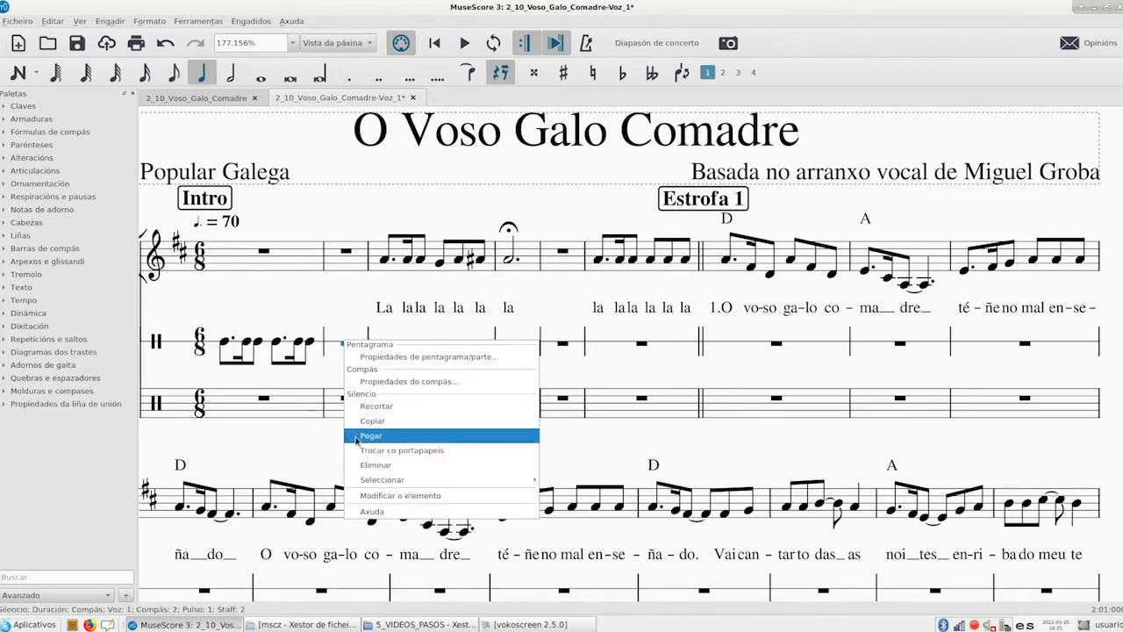
{"action": "left_click", "coordinate": [370, 435]}
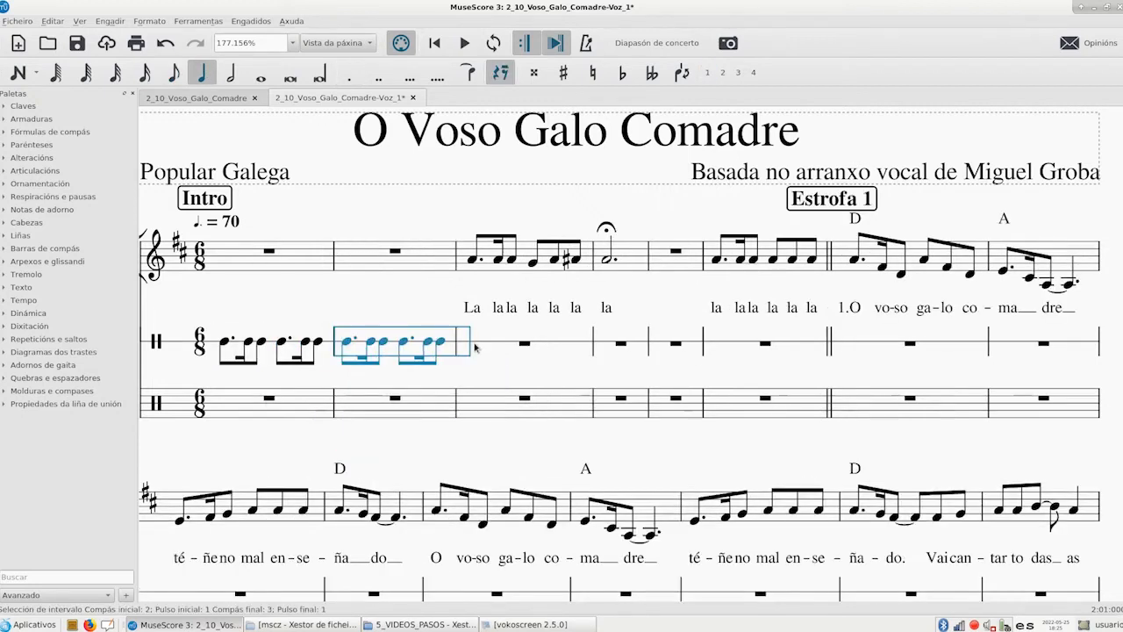
Paste the copied Pandeireta rhythm into measure 3
{"action": "right_click", "coordinate": [519, 344]}
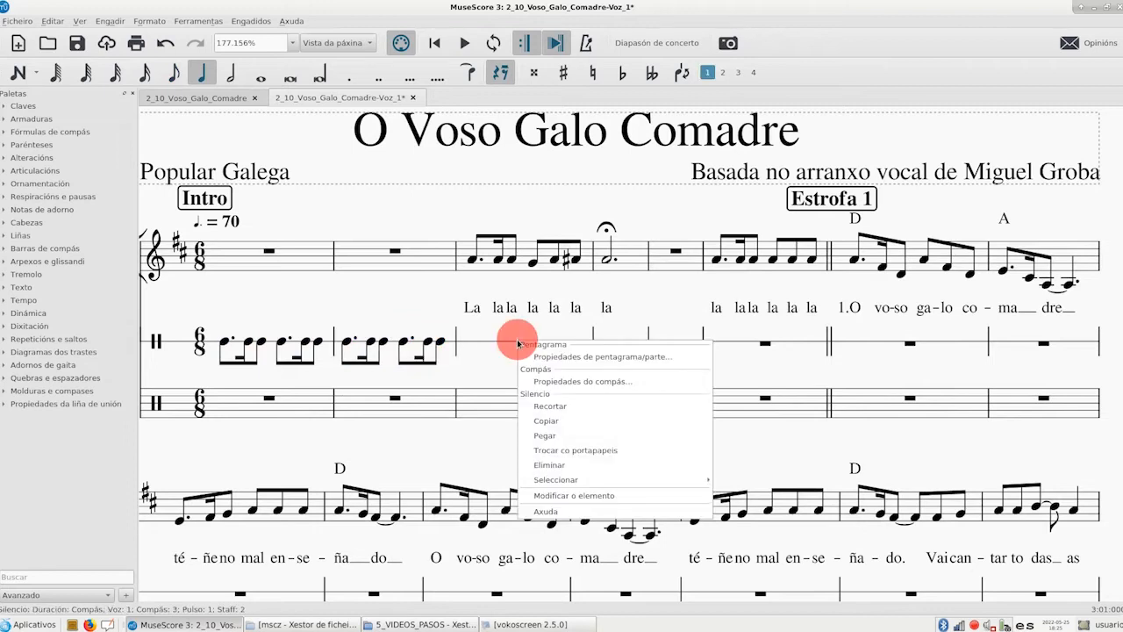
{"action": "left_click", "coordinate": [543, 436]}
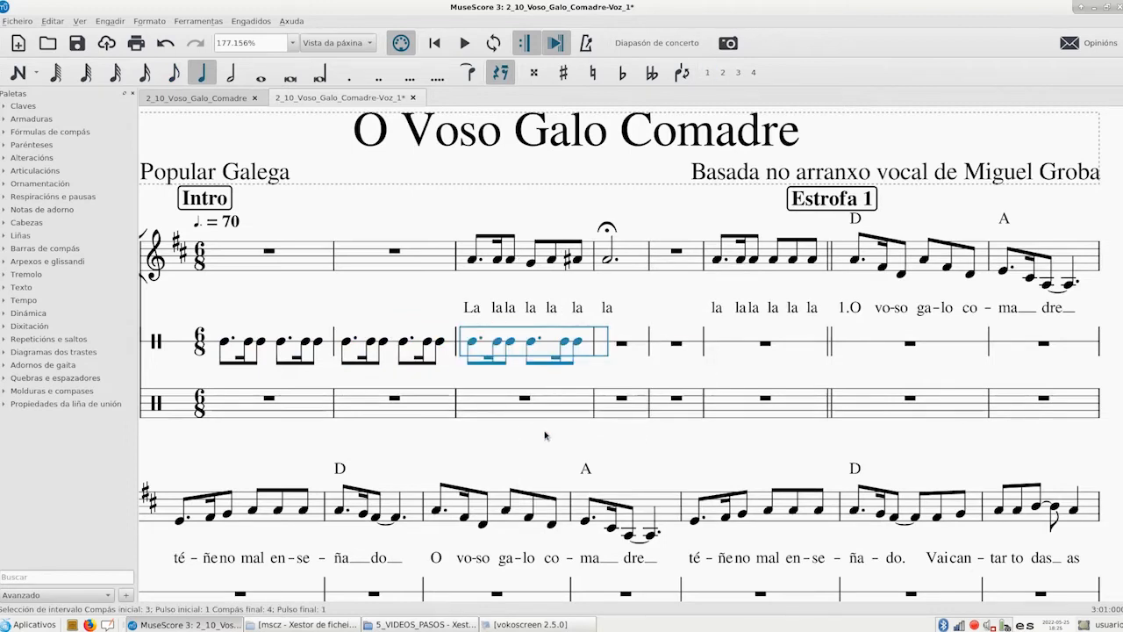
{"action": "scroll", "coordinate": [524, 416], "scroll_direction": "down", "scroll_amount": 1}
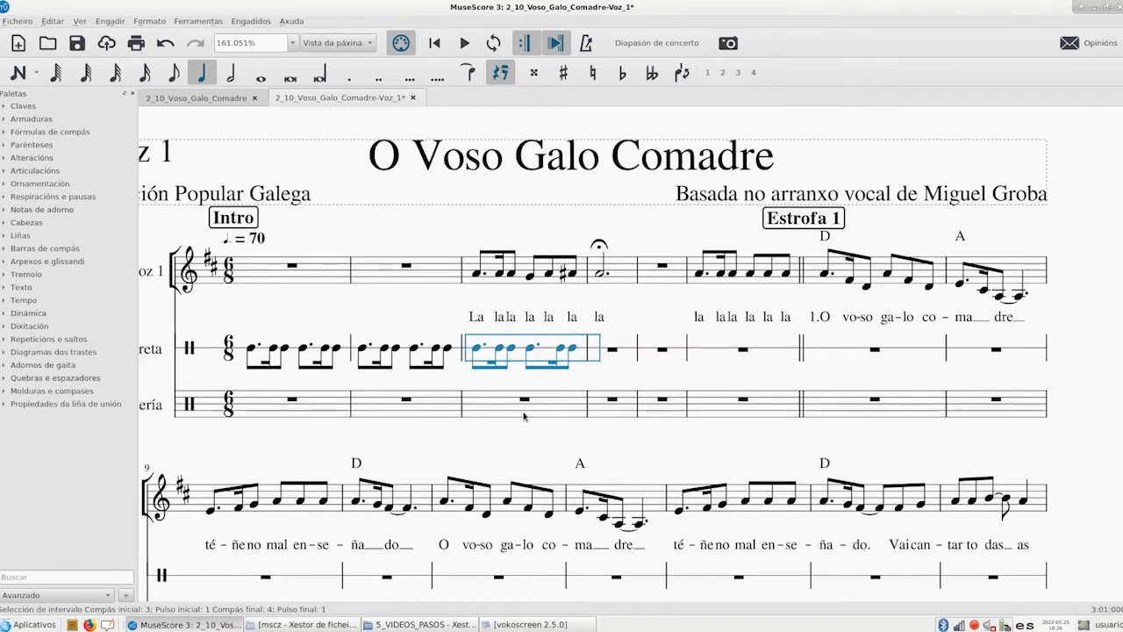
{"action": "scroll", "coordinate": [524, 416], "scroll_direction": "down", "scroll_amount": 1}
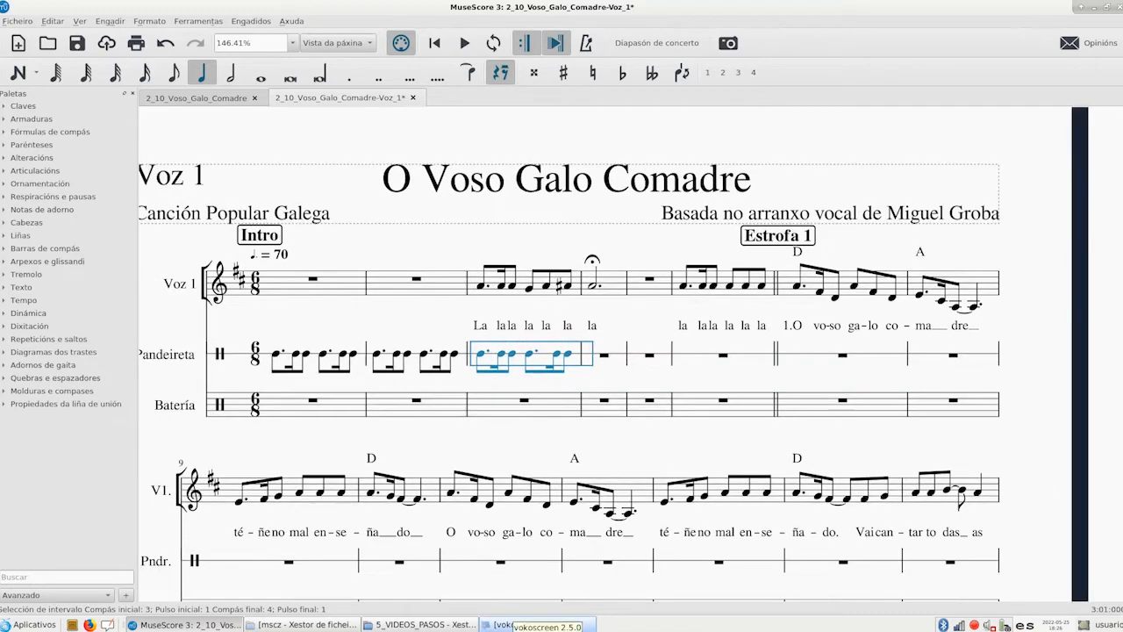
{"action": "left_click", "coordinate": [501, 621]}
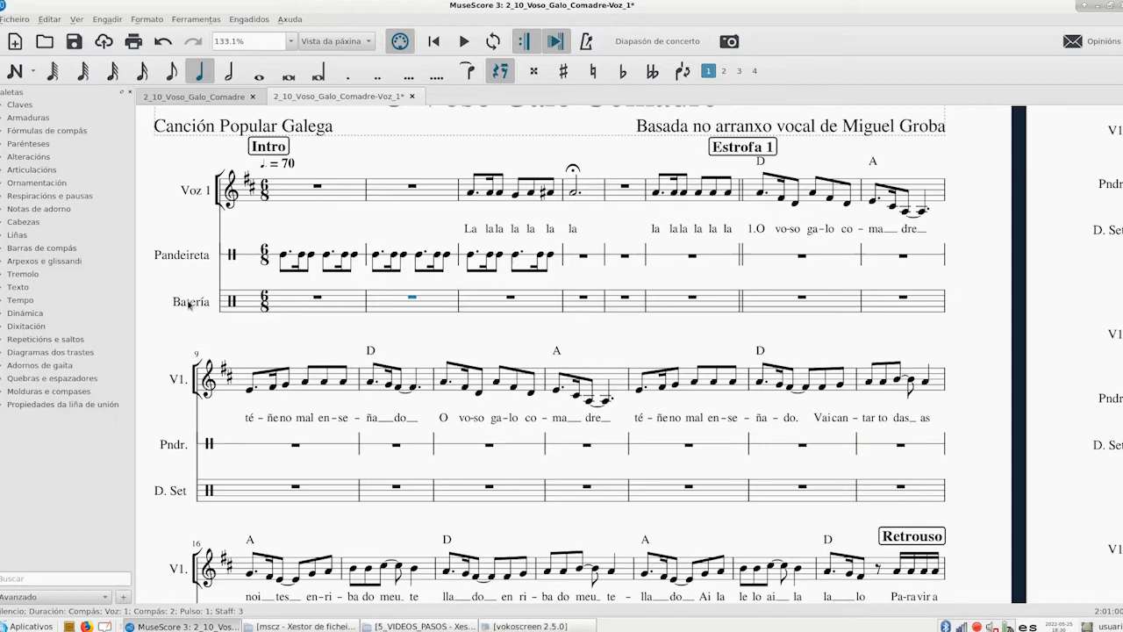
Following the full score's Batería part, enter a bass drum (Bombo acústico) quarter note and eighth note in voice 2 of the Batería's first measure
{"action": "left_click", "coordinate": [194, 97]}
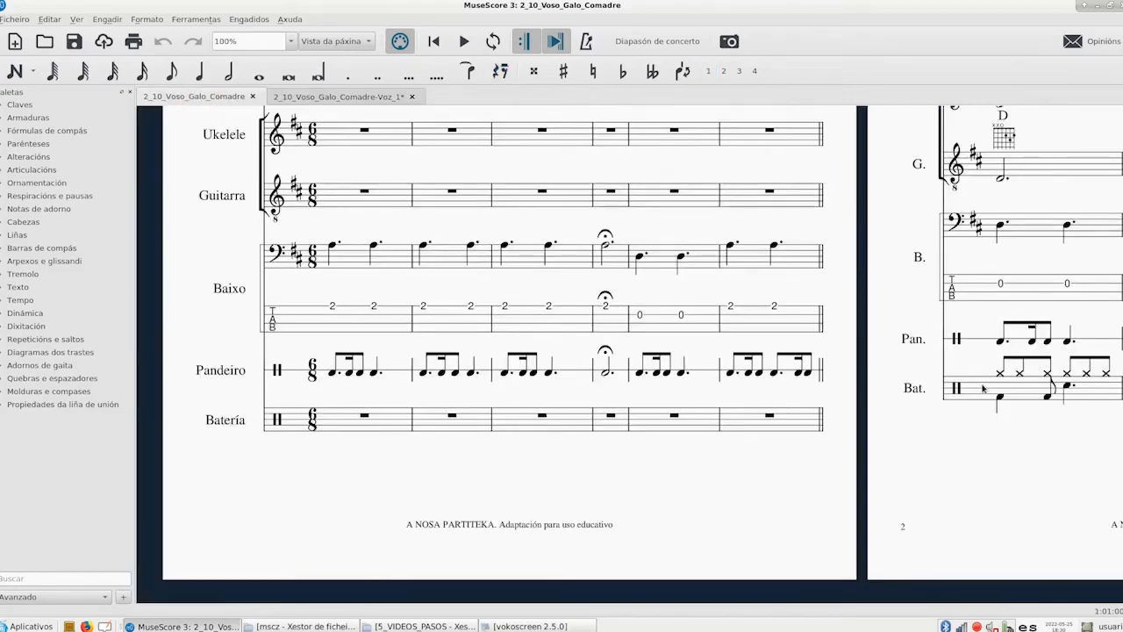
{"action": "scroll", "coordinate": [1010, 391], "scroll_direction": "right", "scroll_amount": 10}
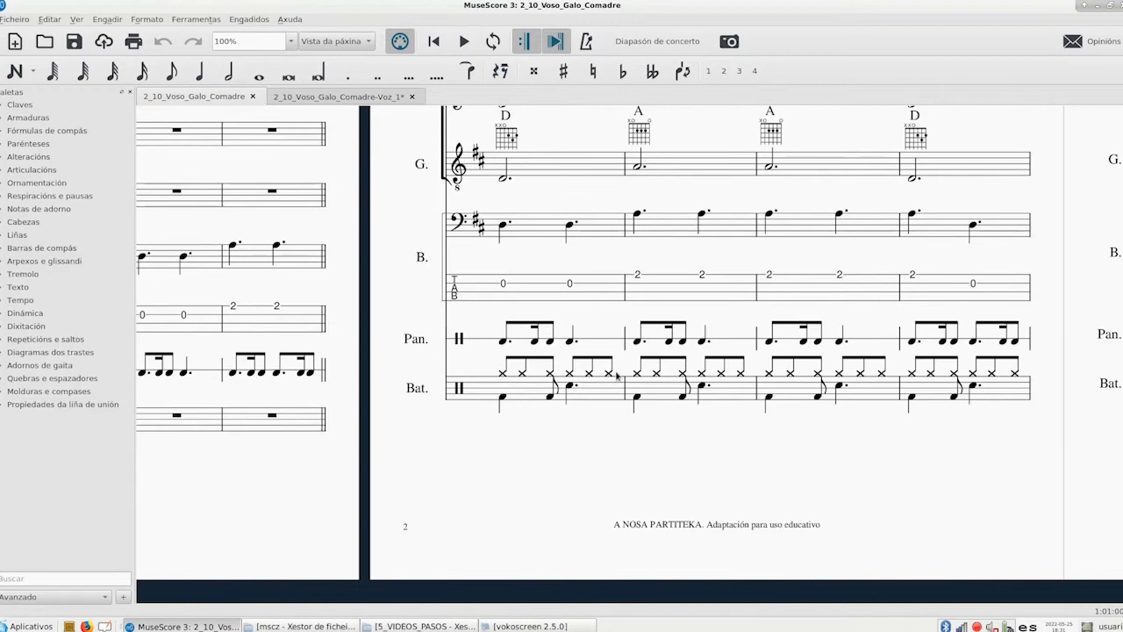
{"action": "left_click", "coordinate": [345, 99]}
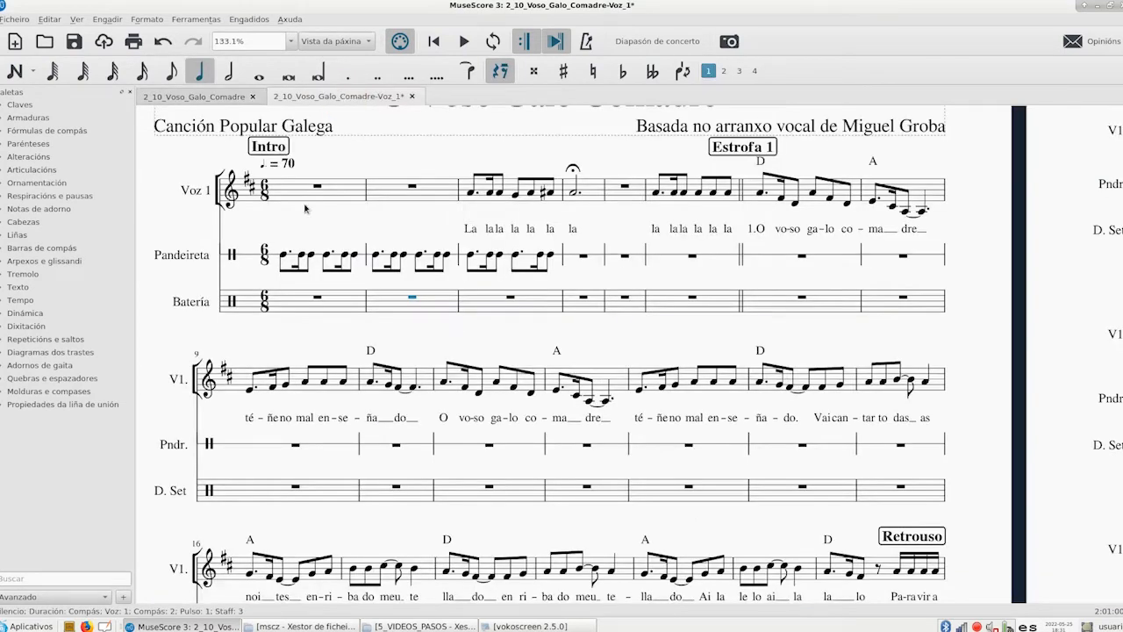
{"action": "left_click", "coordinate": [317, 299]}
{"action": "left_click", "coordinate": [16, 72]}
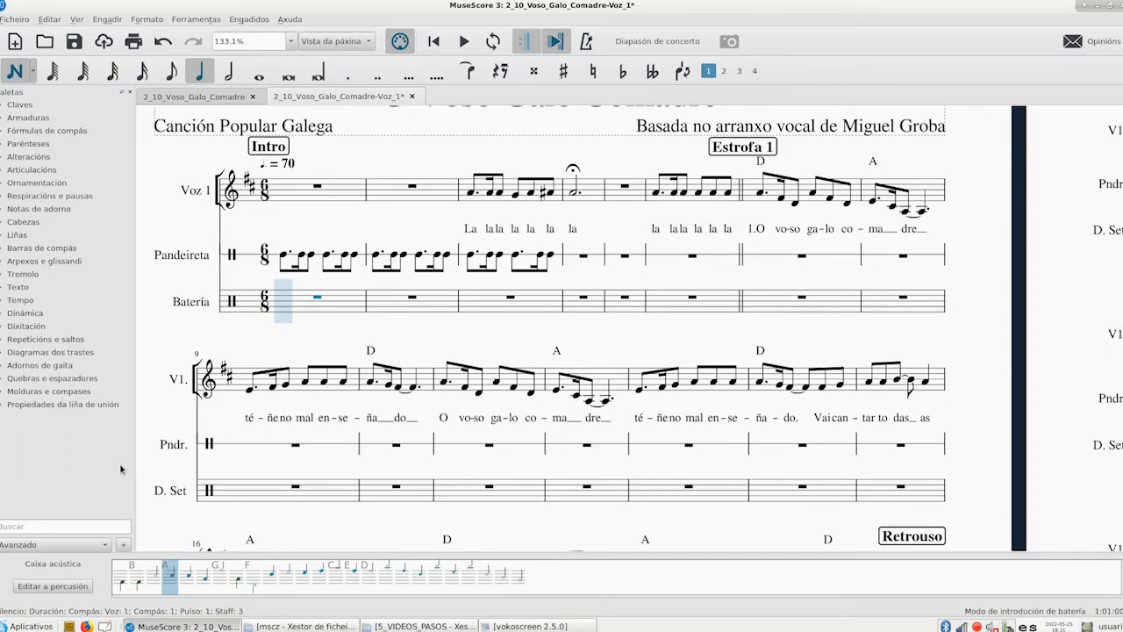
{"action": "left_click", "coordinate": [123, 586]}
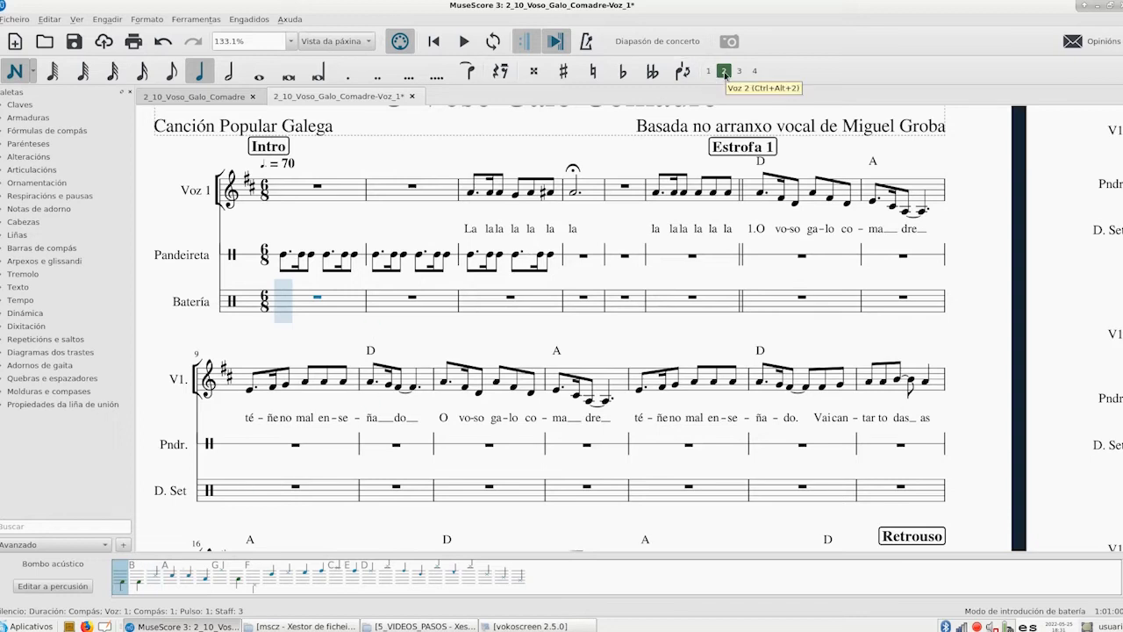
{"action": "left_click", "coordinate": [283, 303]}
{"action": "left_click", "coordinate": [263, 304]}
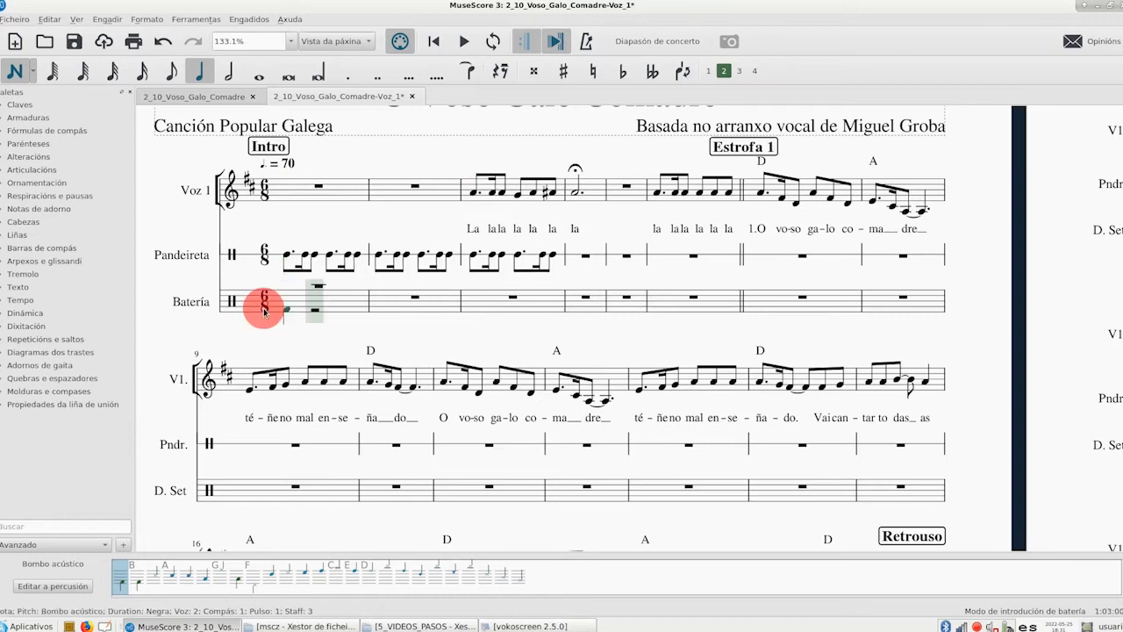
{"action": "left_click", "coordinate": [170, 70]}
{"action": "left_click", "coordinate": [305, 310]}
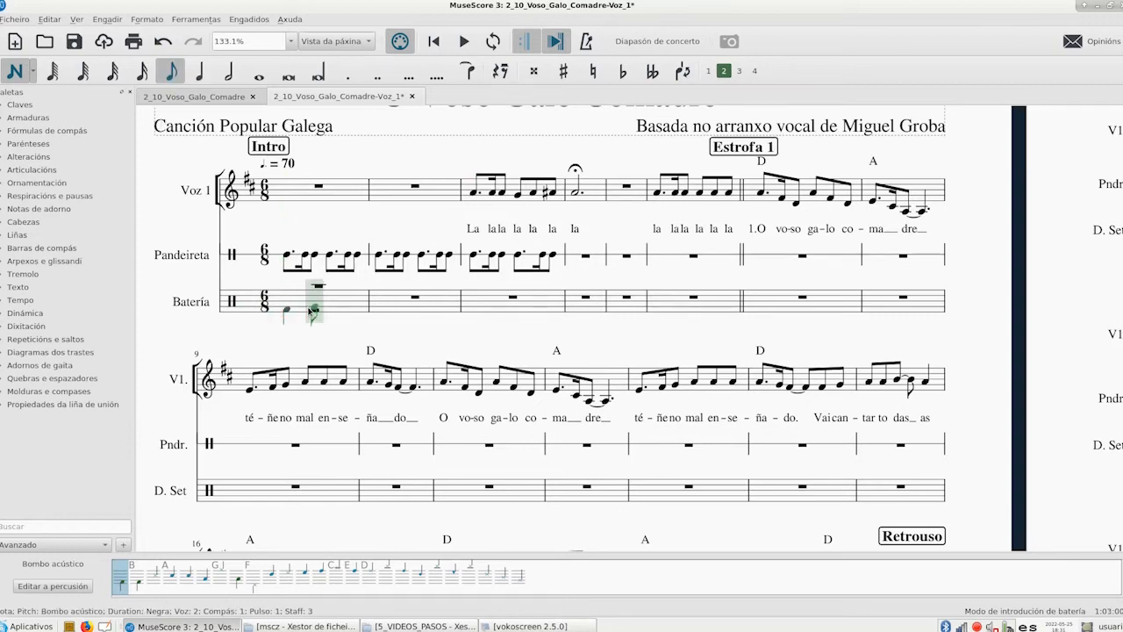
{"action": "left_click", "coordinate": [306, 310]}
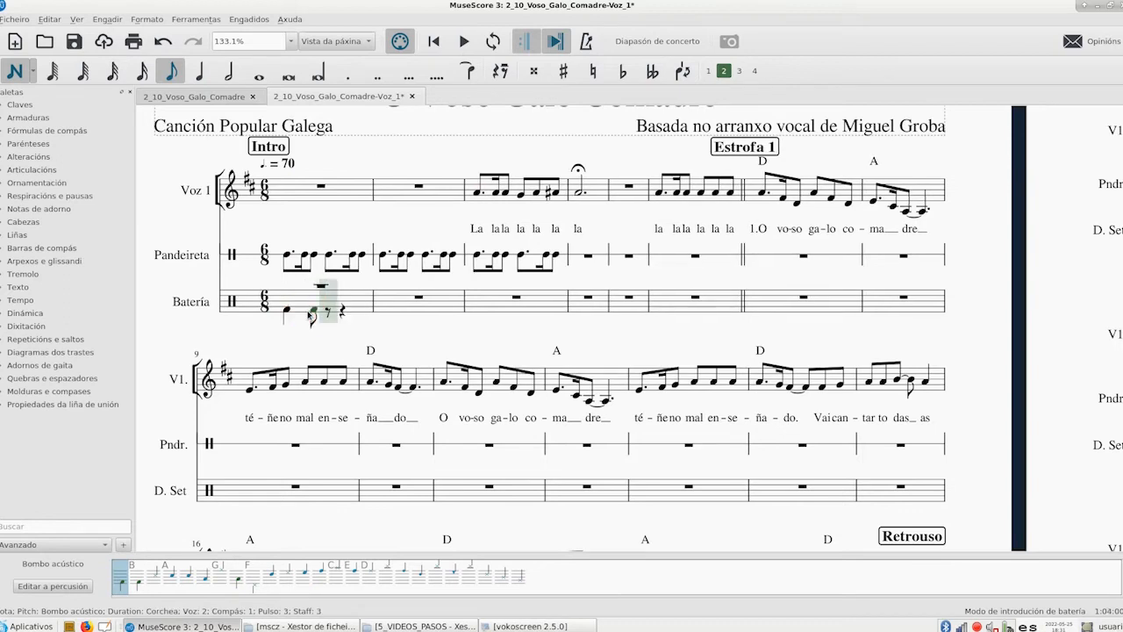
Add a snare (Caixa acústica) eighth note in voice 2 right after the bass drum eighth, and leave note input
{"action": "left_click", "coordinate": [173, 579]}
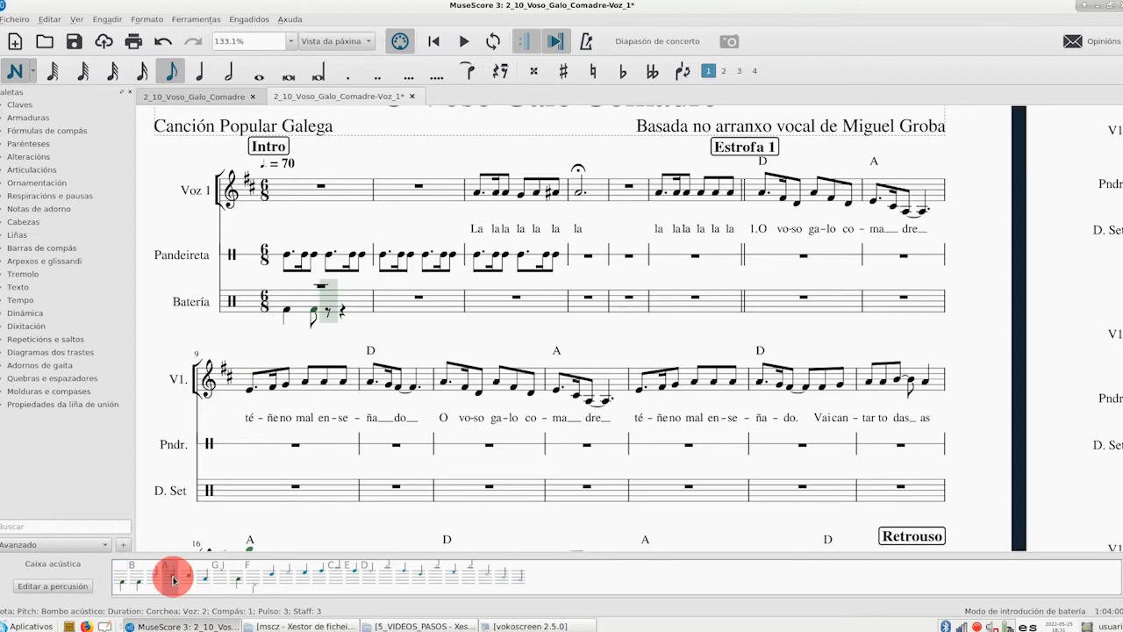
{"action": "left_click", "coordinate": [725, 76]}
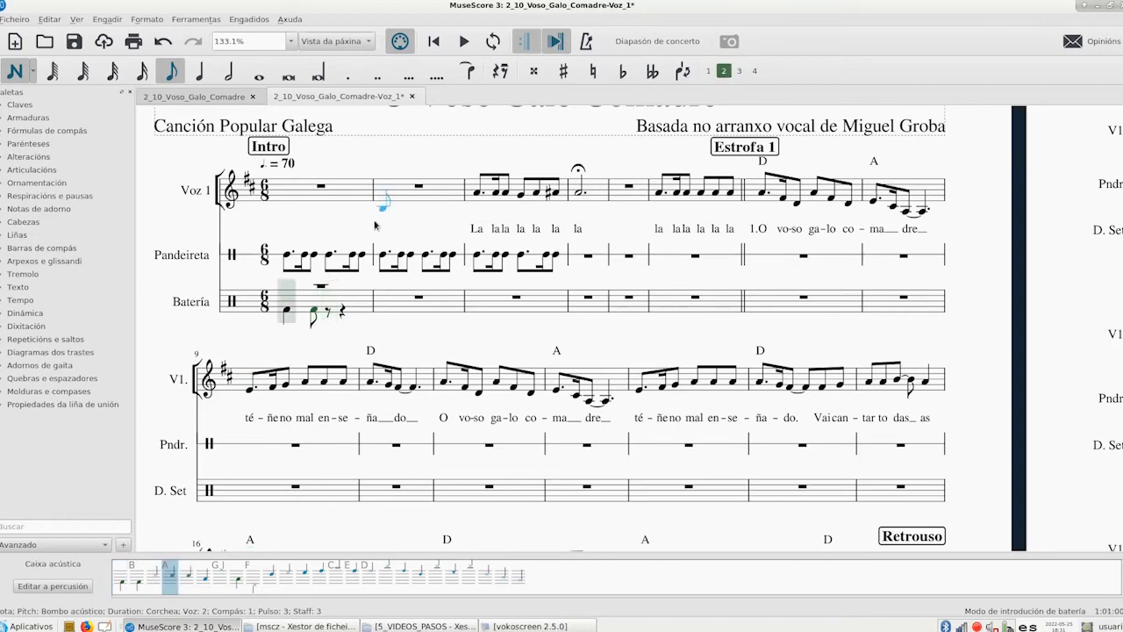
{"action": "left_click", "coordinate": [330, 301]}
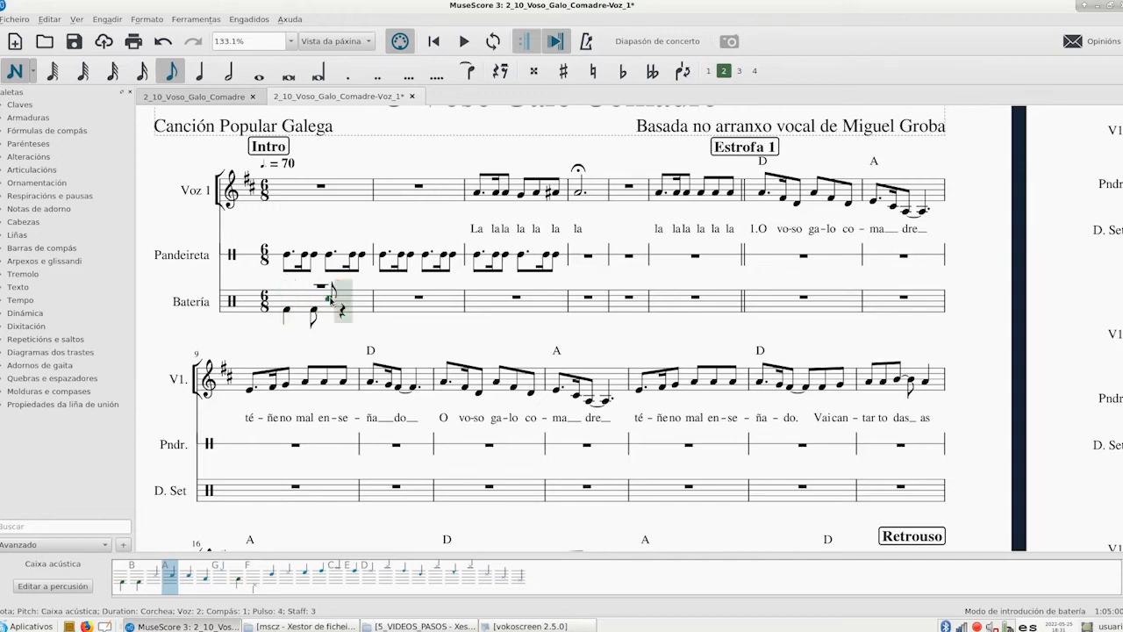
{"action": "left_click", "coordinate": [16, 72]}
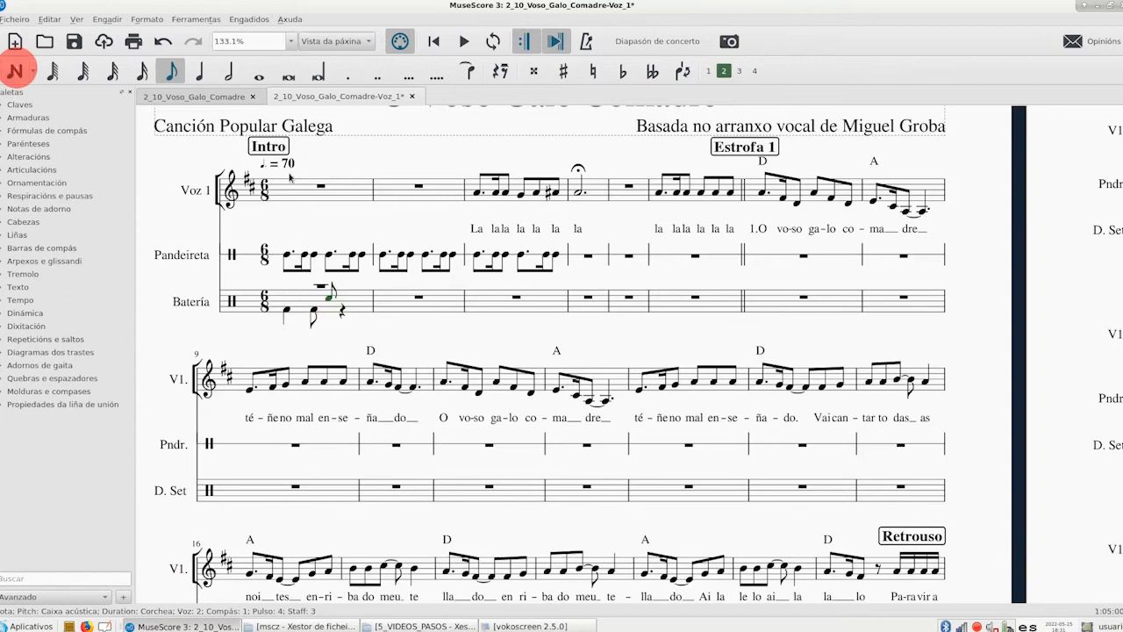
Flip the stem of the snare eighth note in the Batería's first measure so it points down
{"action": "left_click", "coordinate": [333, 290]}
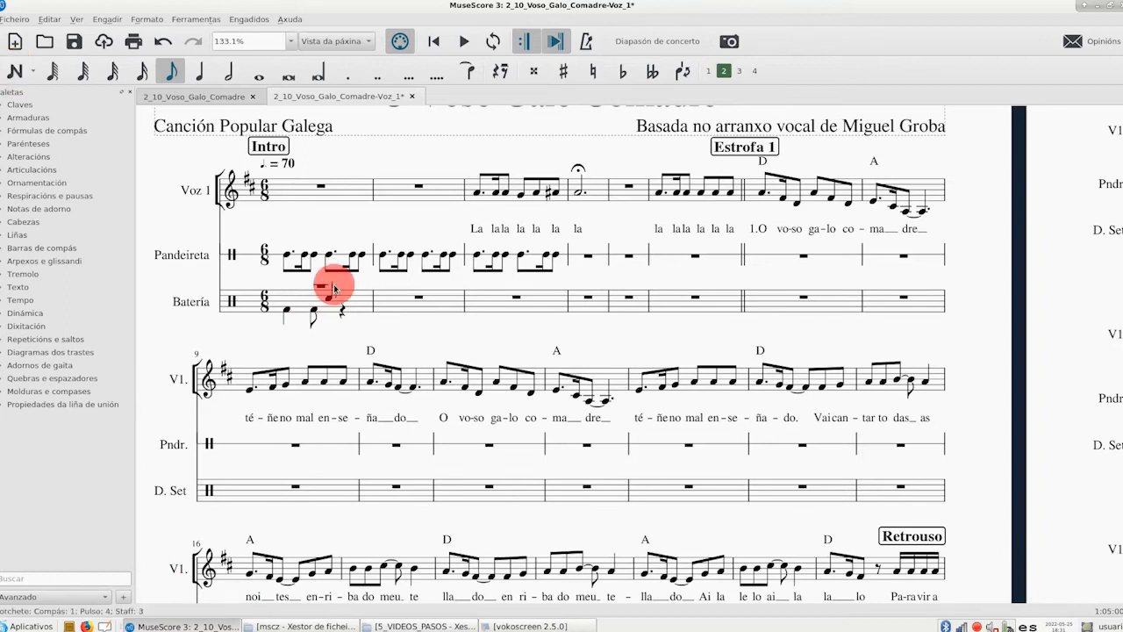
{"action": "right_click", "coordinate": [332, 290]}
{"action": "left_click", "coordinate": [341, 407]}
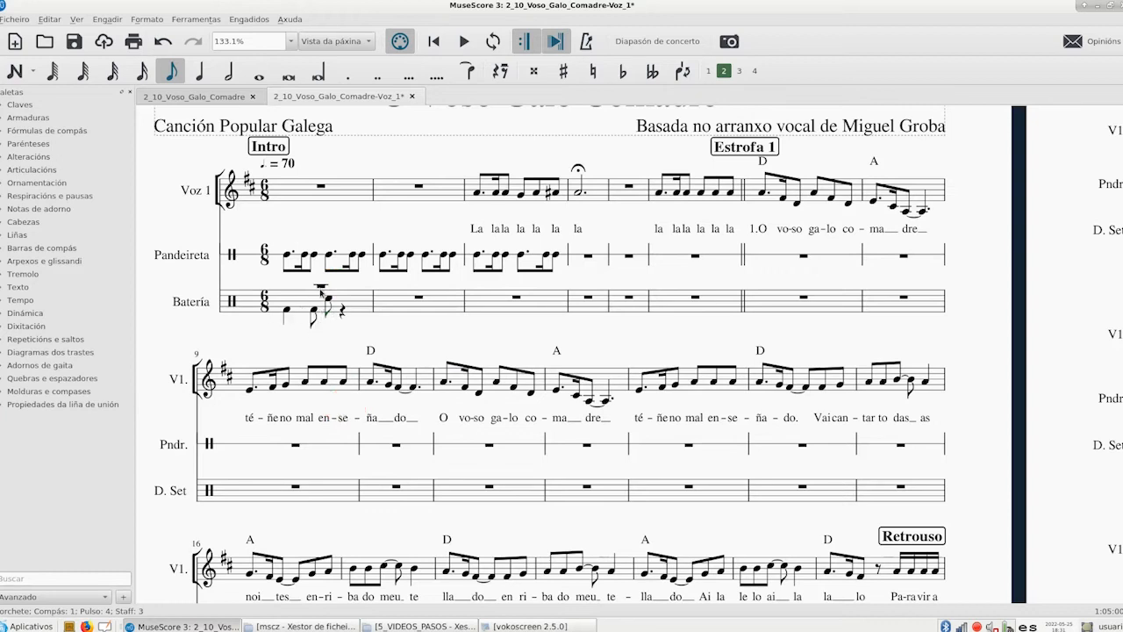
Enter three closed hi-hat (Charlestón fechado) eighth notes in voice 1 over the first half of the Batería's first measure
{"action": "left_click", "coordinate": [321, 288]}
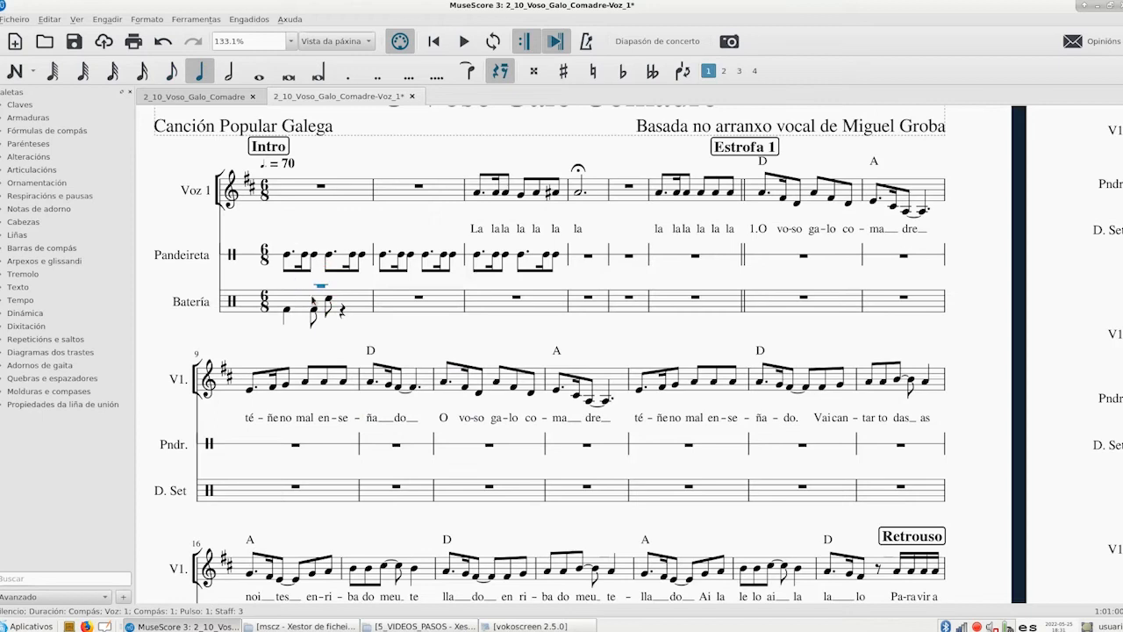
{"action": "left_click", "coordinate": [14, 71]}
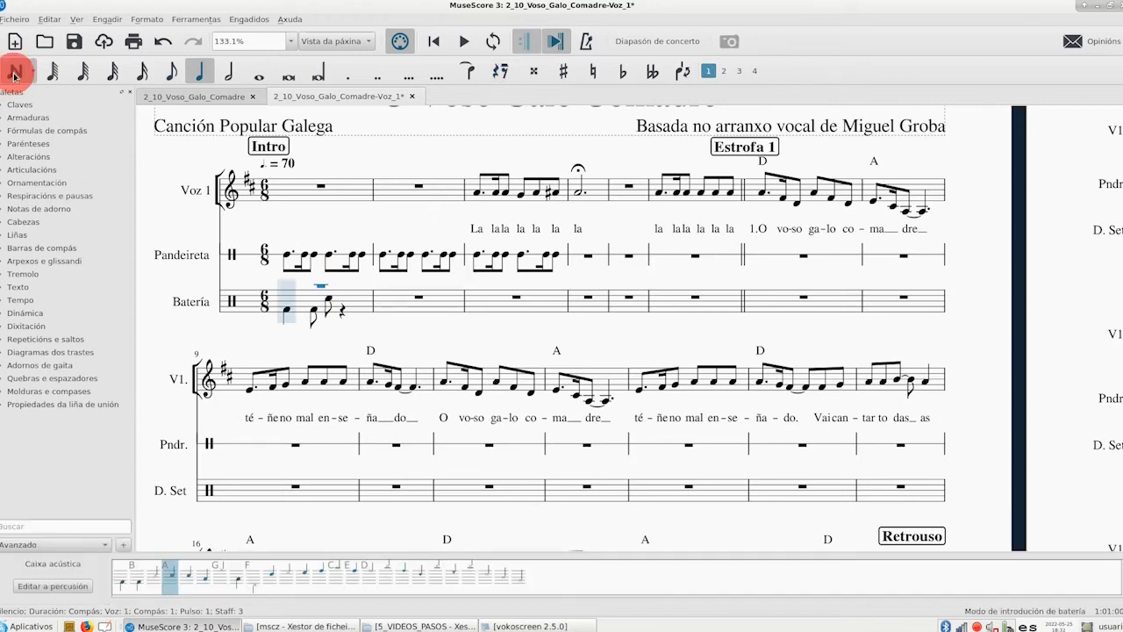
{"action": "left_click", "coordinate": [221, 572]}
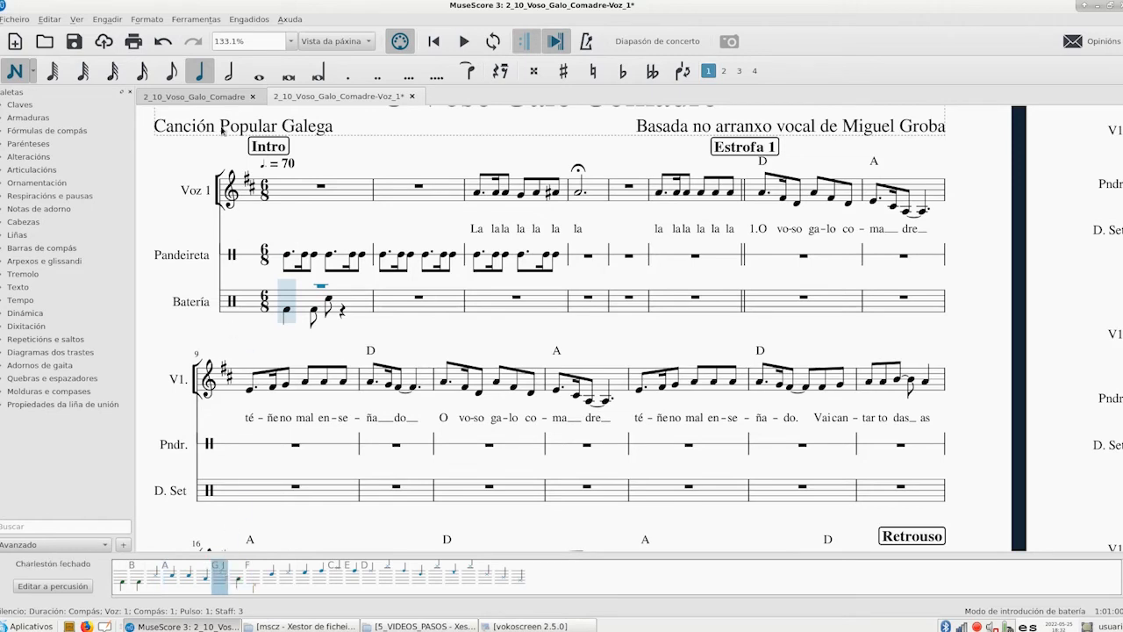
{"action": "left_click", "coordinate": [214, 99]}
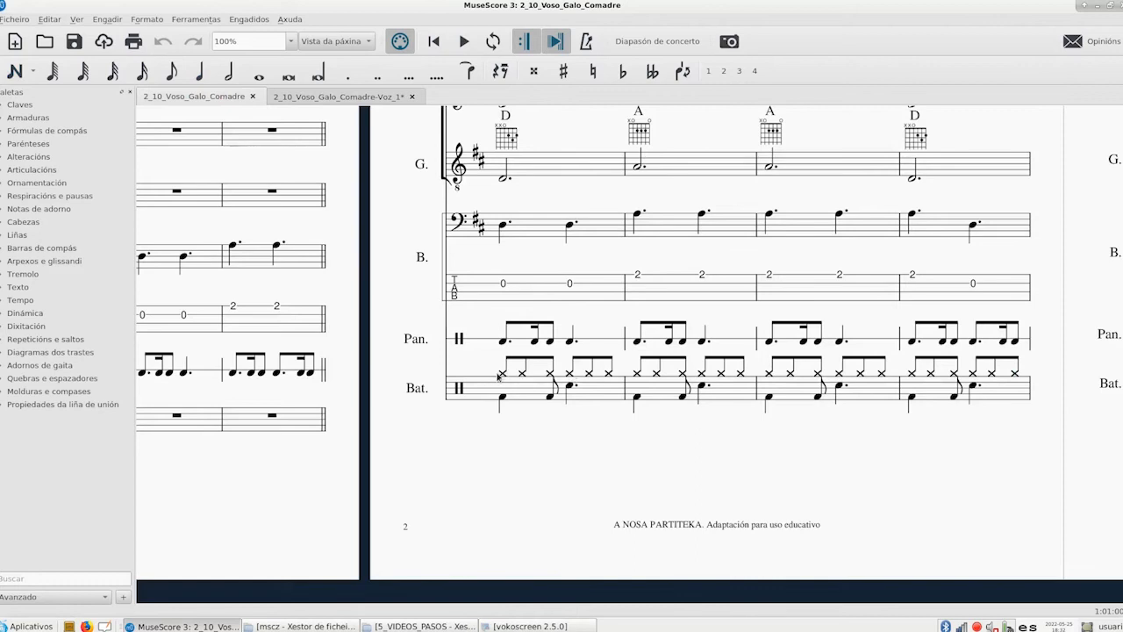
{"action": "left_click", "coordinate": [349, 96]}
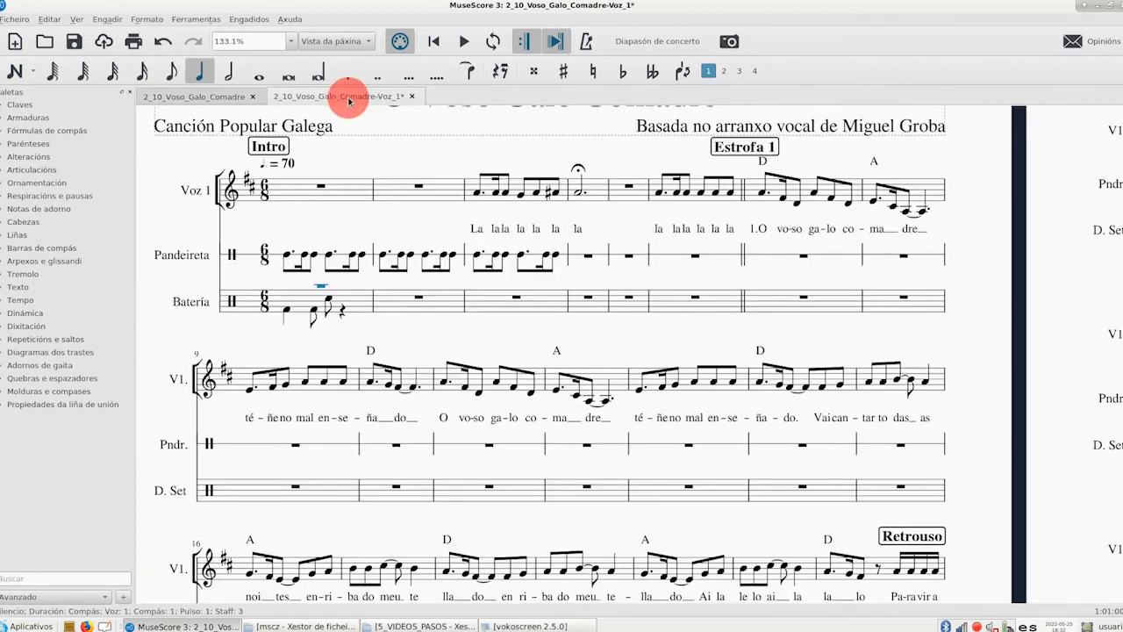
{"action": "left_click", "coordinate": [169, 77]}
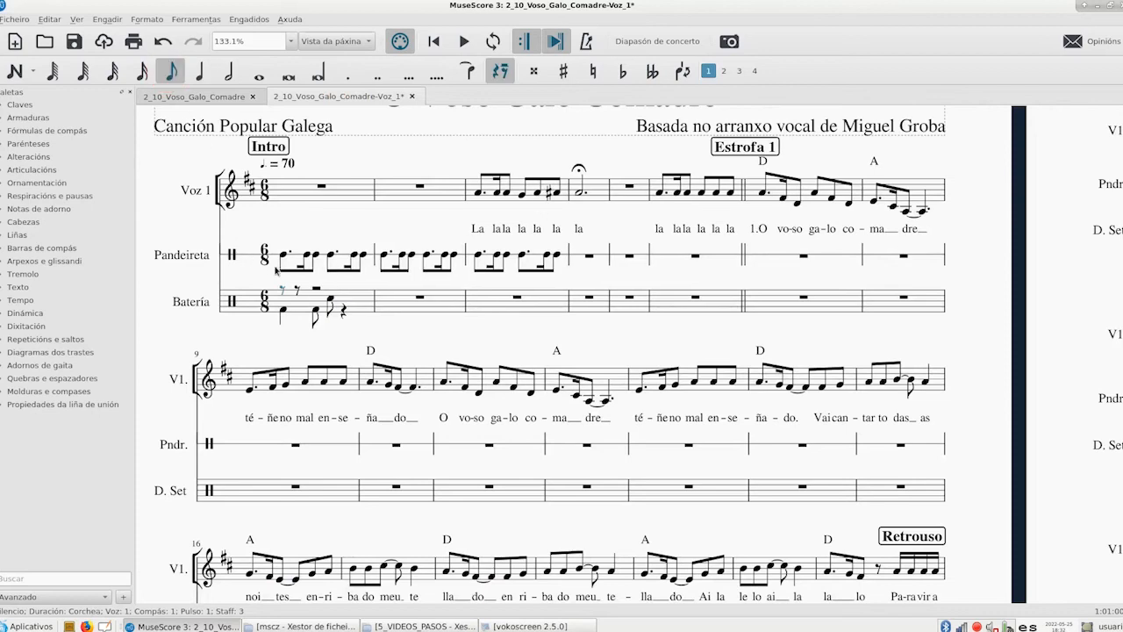
{"action": "left_click", "coordinate": [14, 72]}
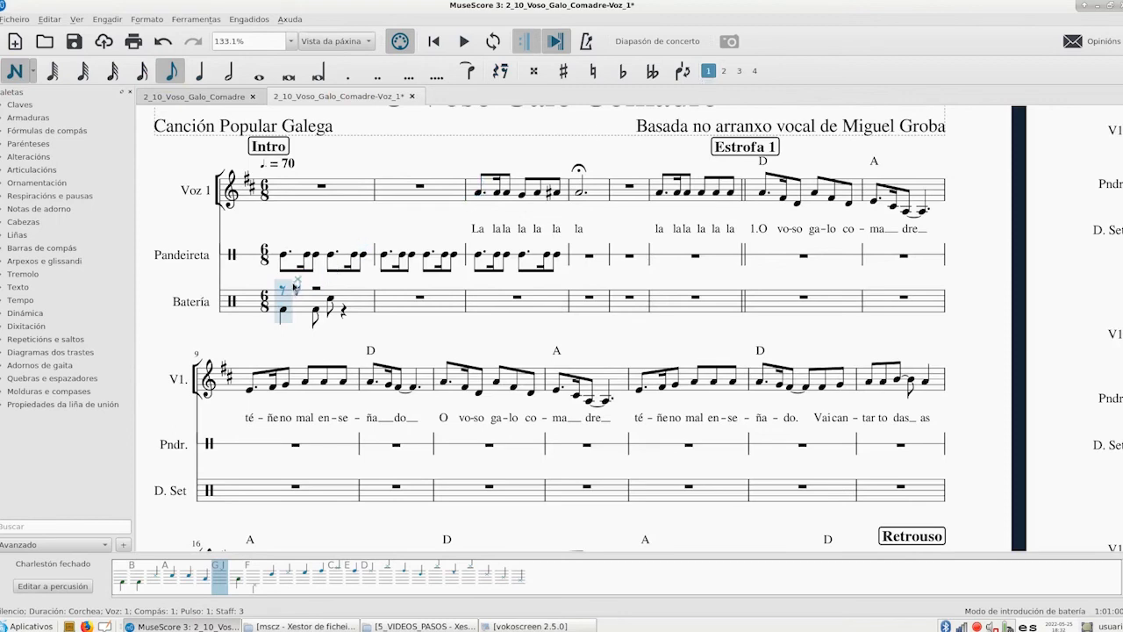
{"action": "left_click", "coordinate": [279, 290]}
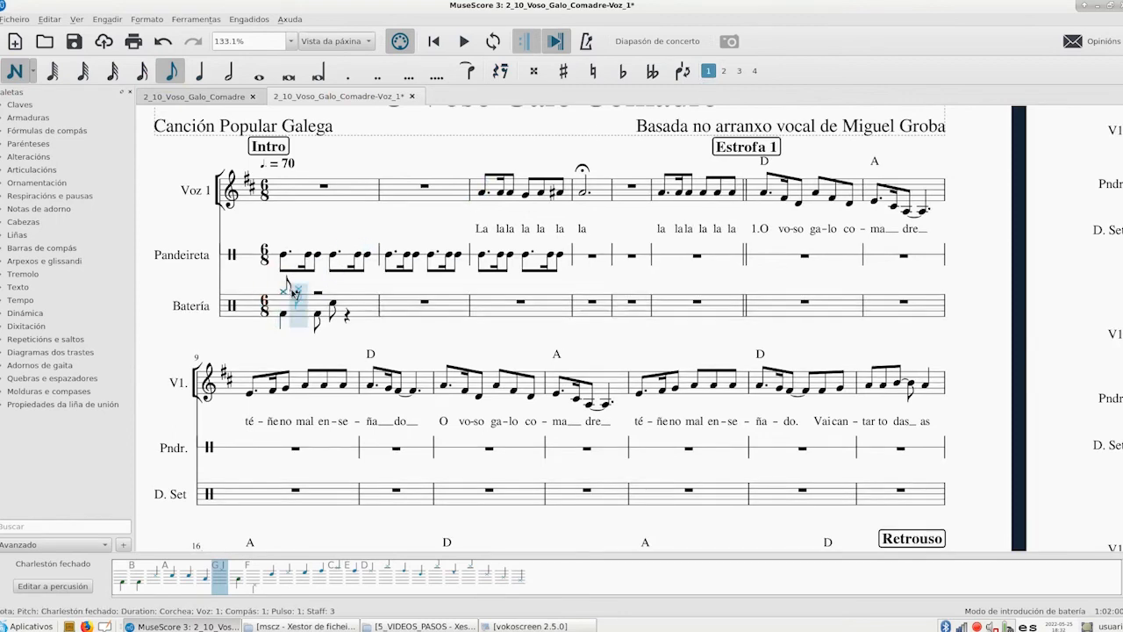
{"action": "left_click", "coordinate": [295, 292]}
{"action": "left_click", "coordinate": [307, 292]}
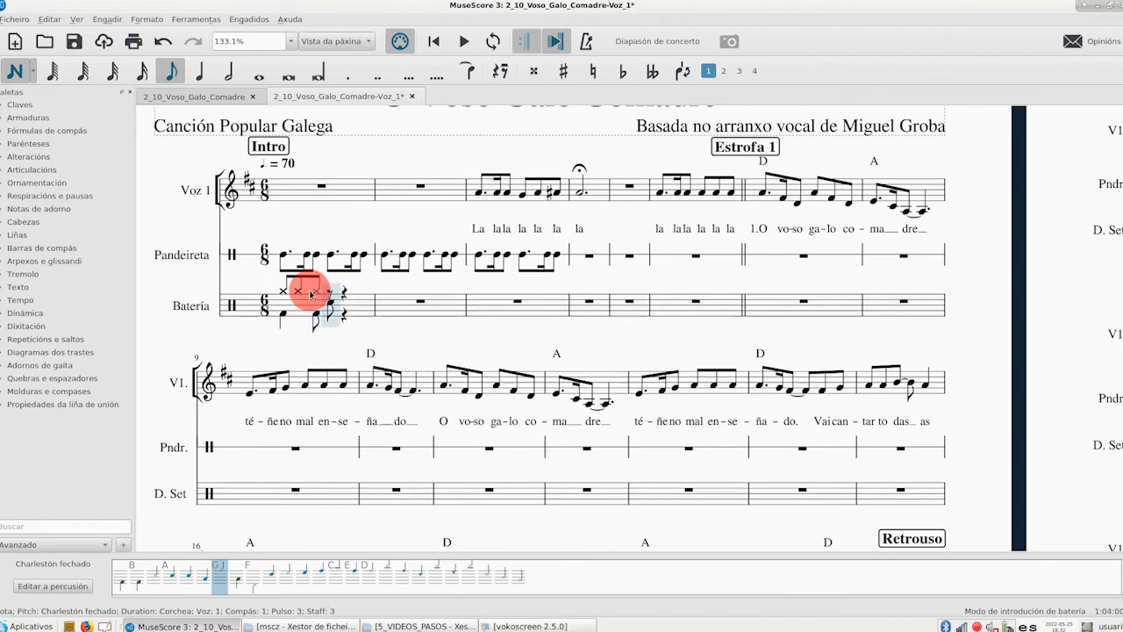
Fill the second half of the Batería's first measure with three more closed hi-hat eighth notes, and leave note input
{"action": "left_click", "coordinate": [330, 293]}
{"action": "left_click", "coordinate": [344, 293]}
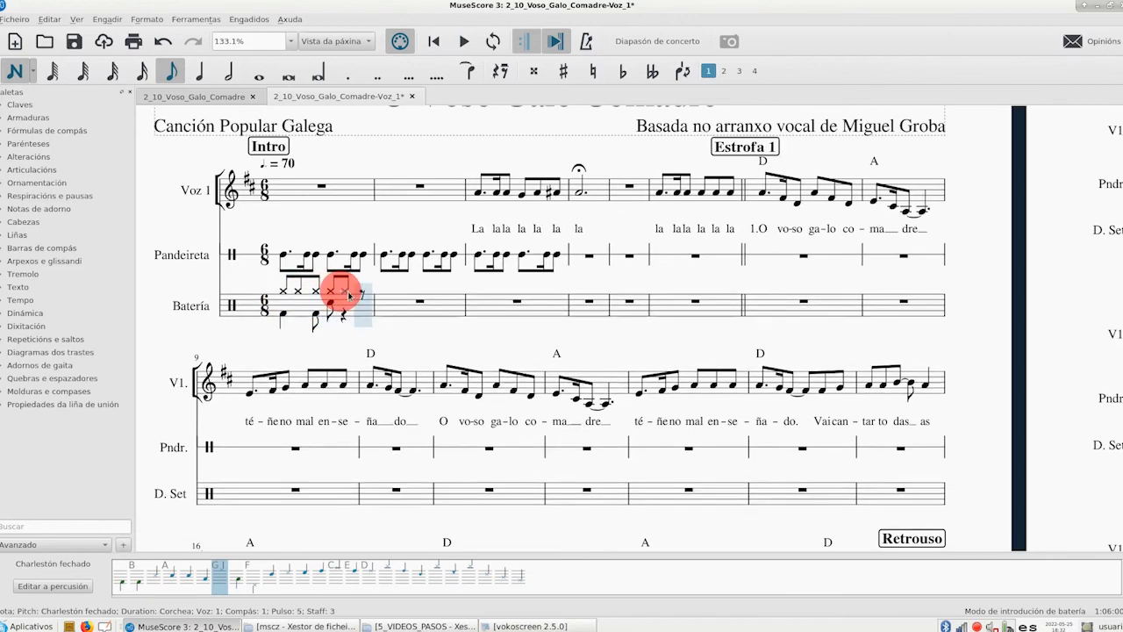
{"action": "left_click", "coordinate": [364, 293]}
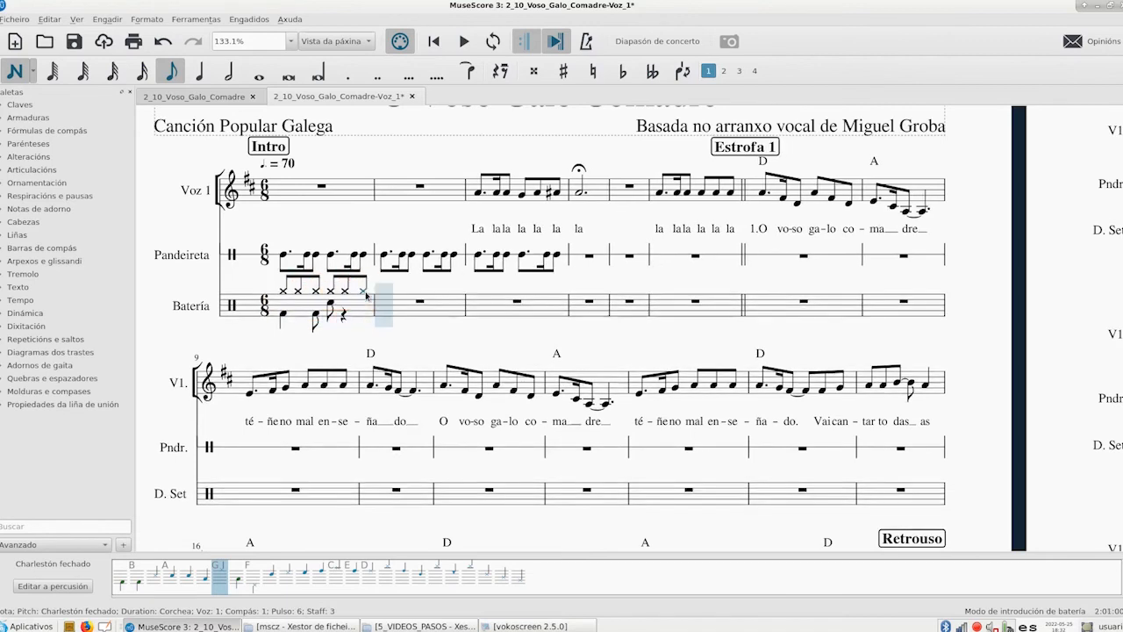
{"action": "left_click", "coordinate": [9, 73]}
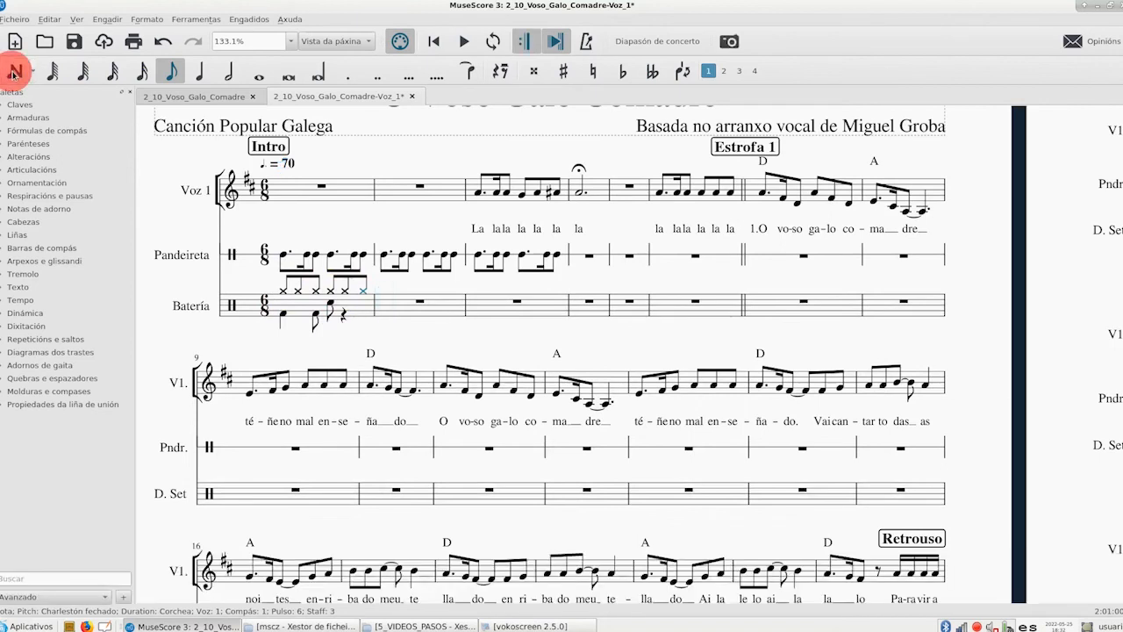
Copy the Batería's complete first measure and paste it into measure 2
{"action": "left_click", "coordinate": [304, 311]}
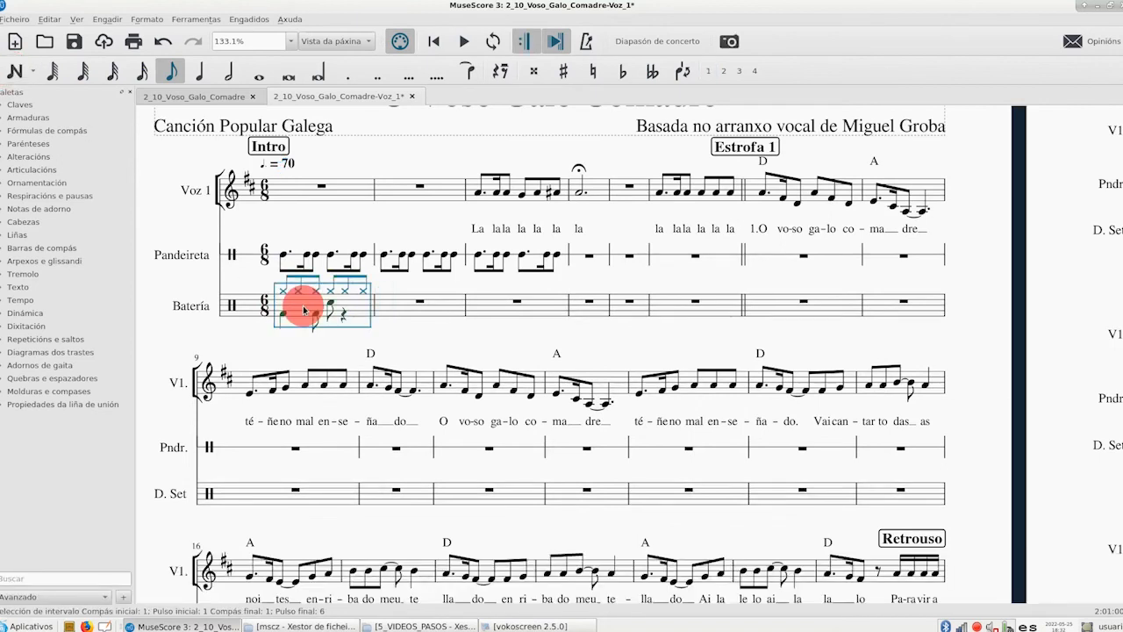
{"action": "right_click", "coordinate": [303, 311]}
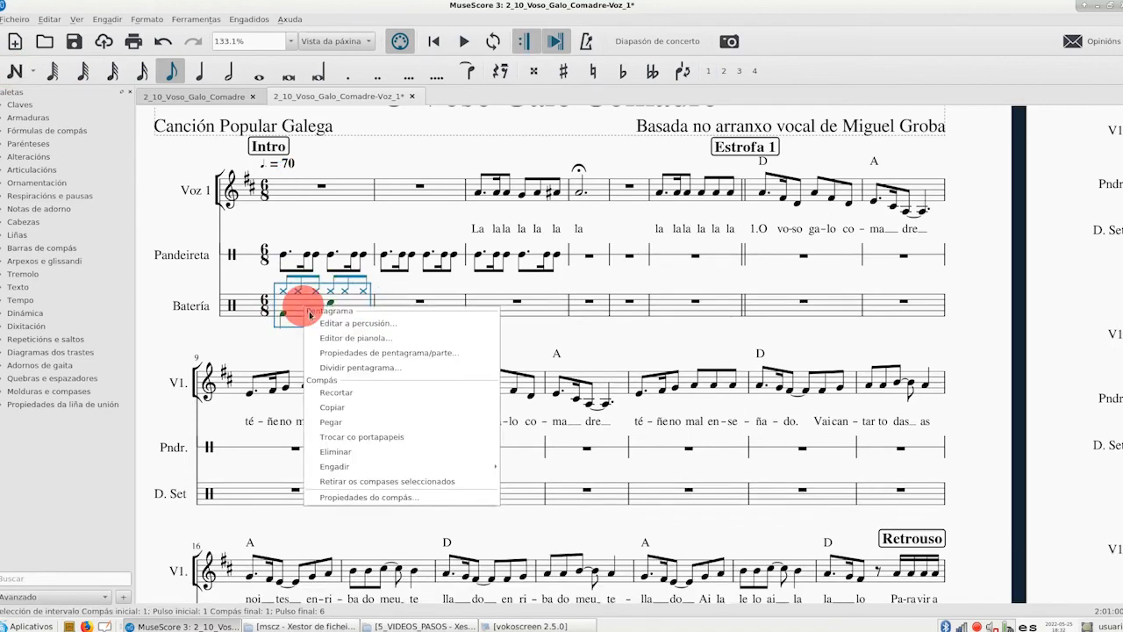
{"action": "left_click", "coordinate": [334, 408]}
{"action": "left_click", "coordinate": [396, 315]}
{"action": "right_click", "coordinate": [396, 315]}
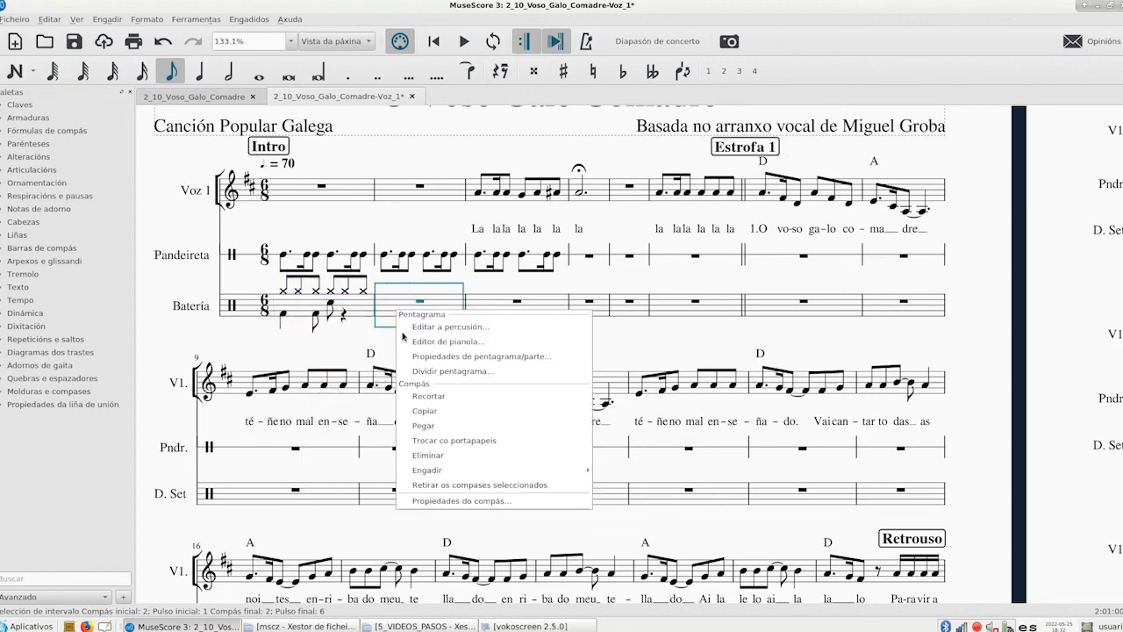
{"action": "left_click", "coordinate": [402, 427]}
Paste the copied Batería rhythm into measures 3 and 4
{"action": "left_click", "coordinate": [490, 309]}
{"action": "right_click", "coordinate": [489, 308]}
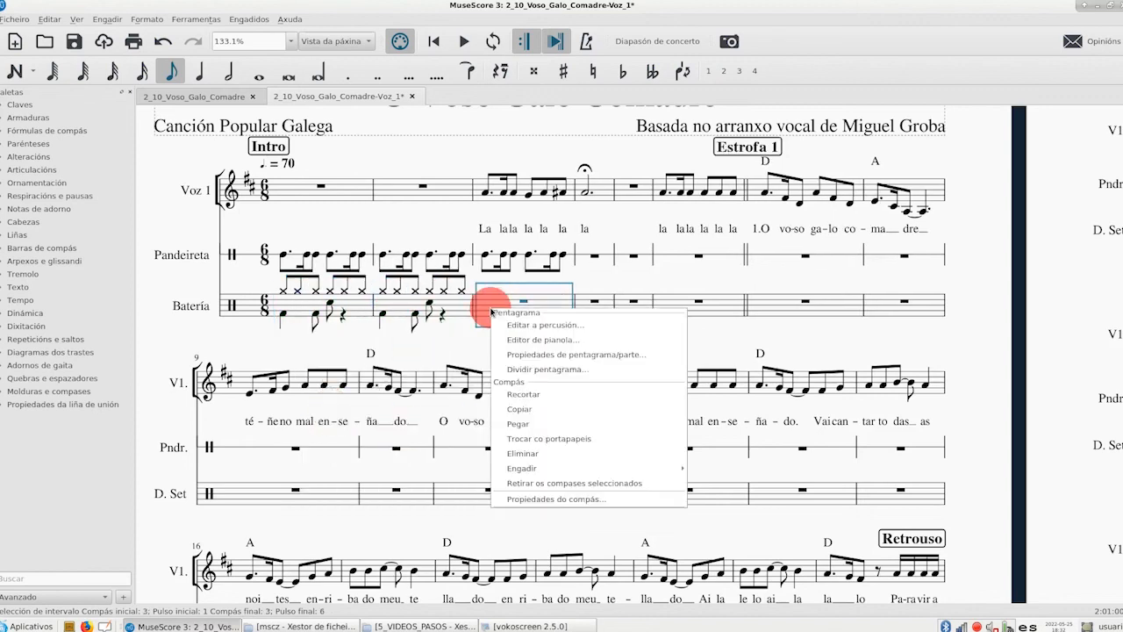
{"action": "left_click", "coordinate": [539, 430]}
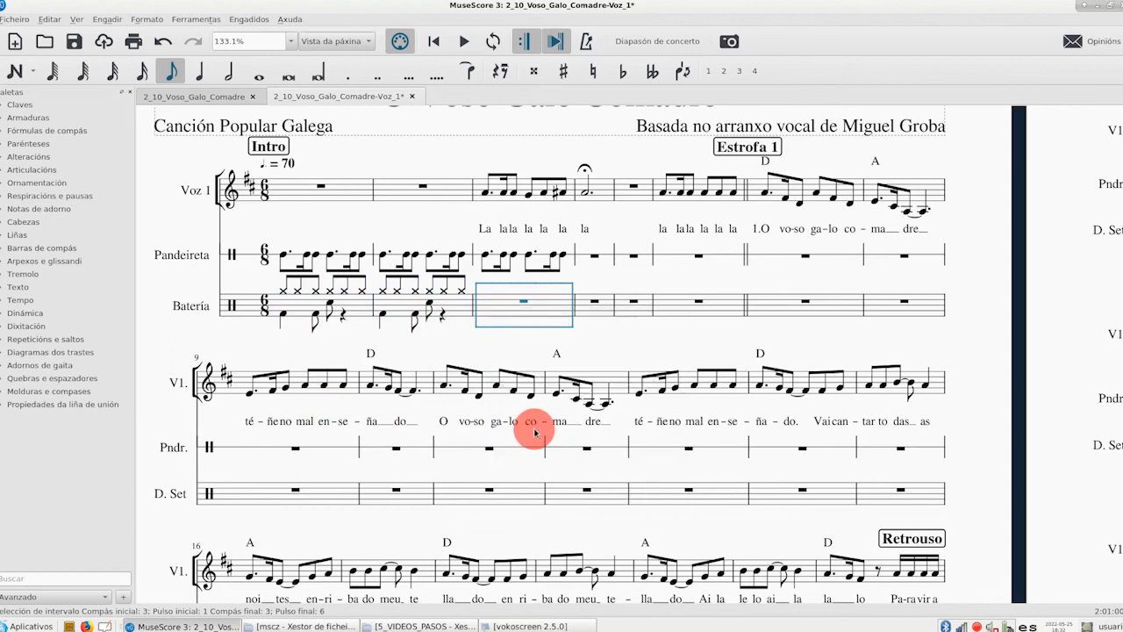
{"action": "left_click", "coordinate": [608, 312]}
{"action": "right_click", "coordinate": [608, 311]}
{"action": "left_click", "coordinate": [624, 428]}
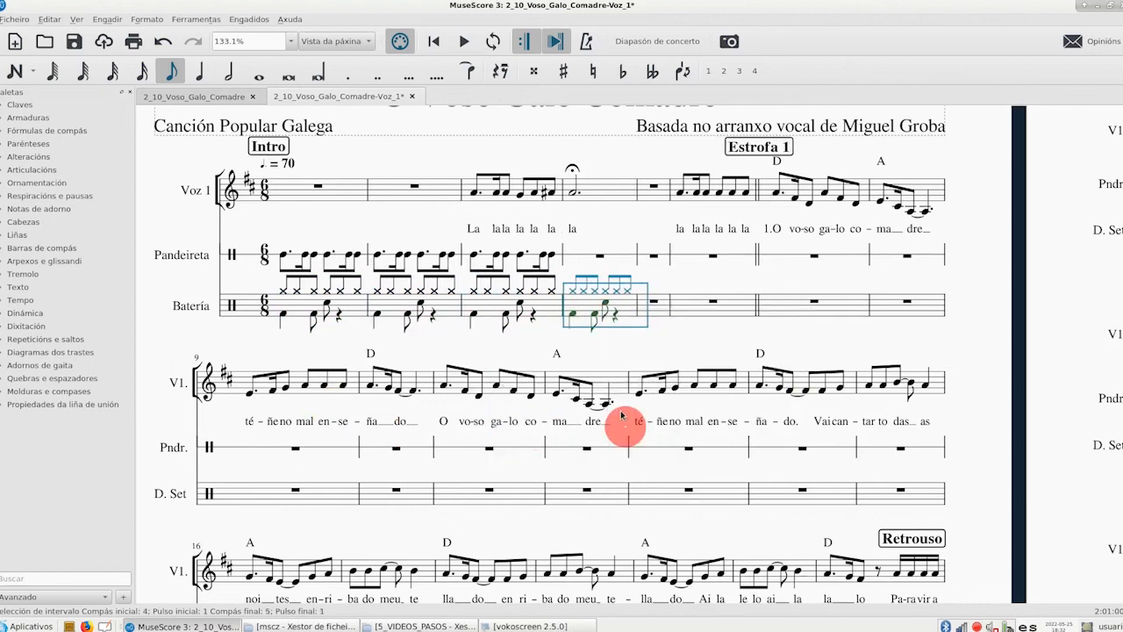
{"action": "left_click", "coordinate": [524, 626]}
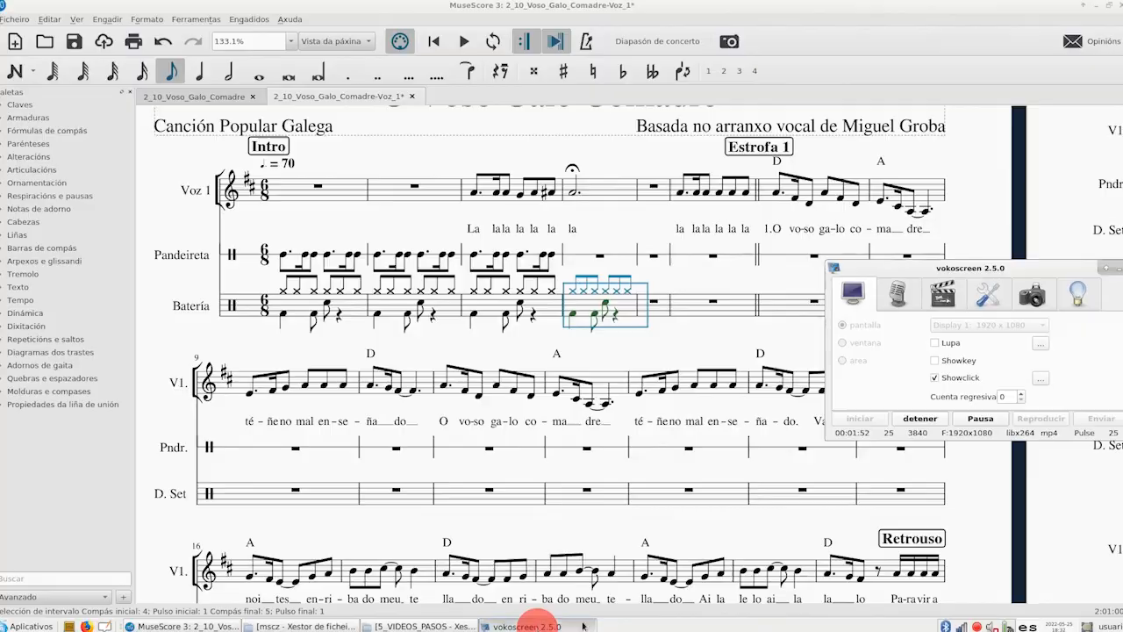